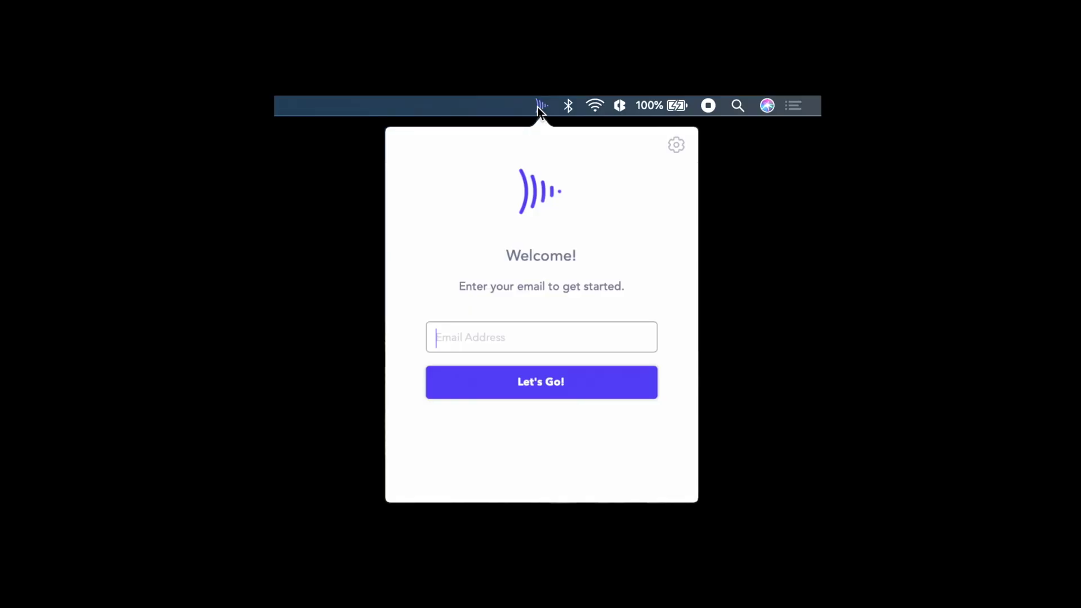
- Sign in to the menu-bar uploader with the account e-mail and start a new watch folder
key(Return)
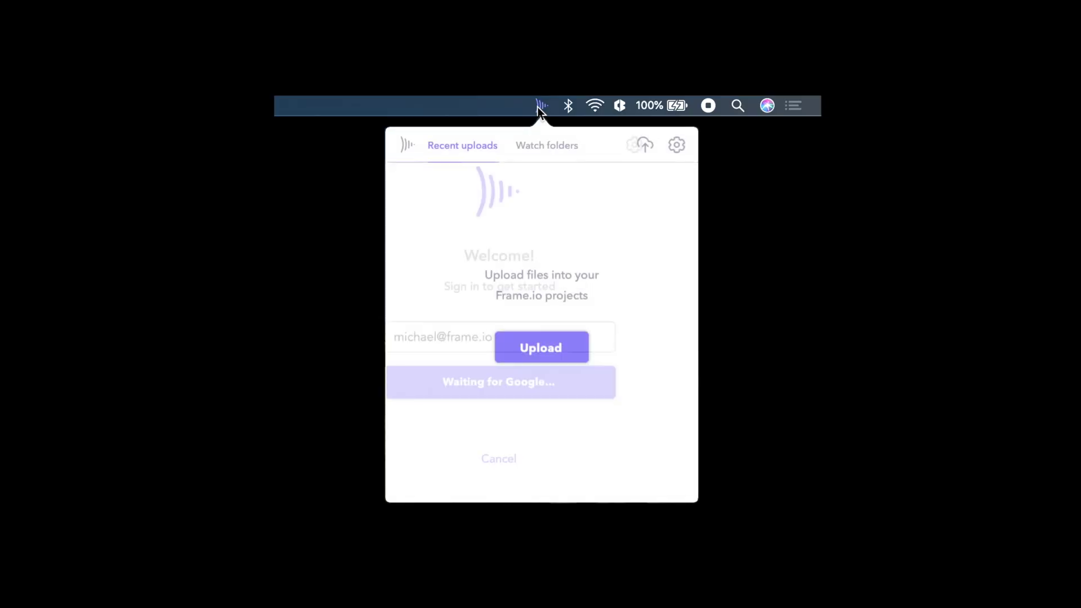
click(547, 147)
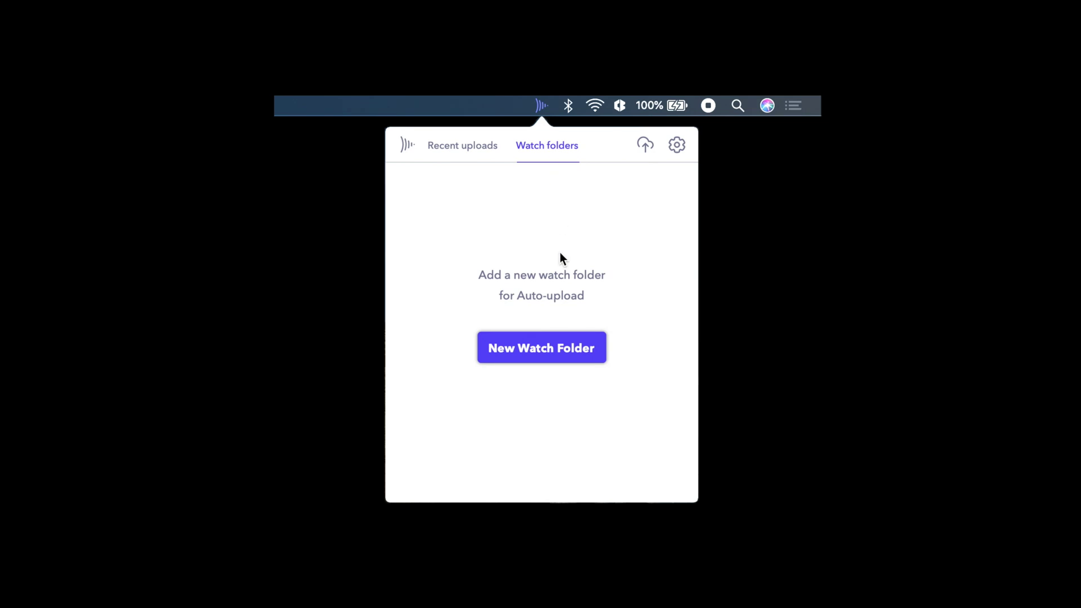
click(579, 354)
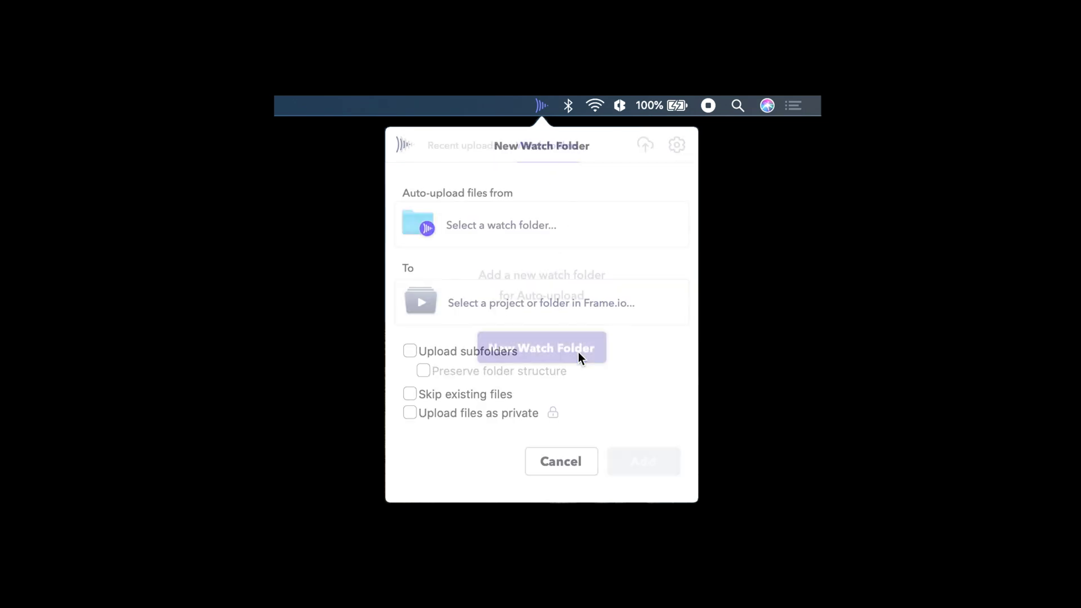
- Watch the Nexis volume, uploading subfolders and preserving folder structure
click(580, 232)
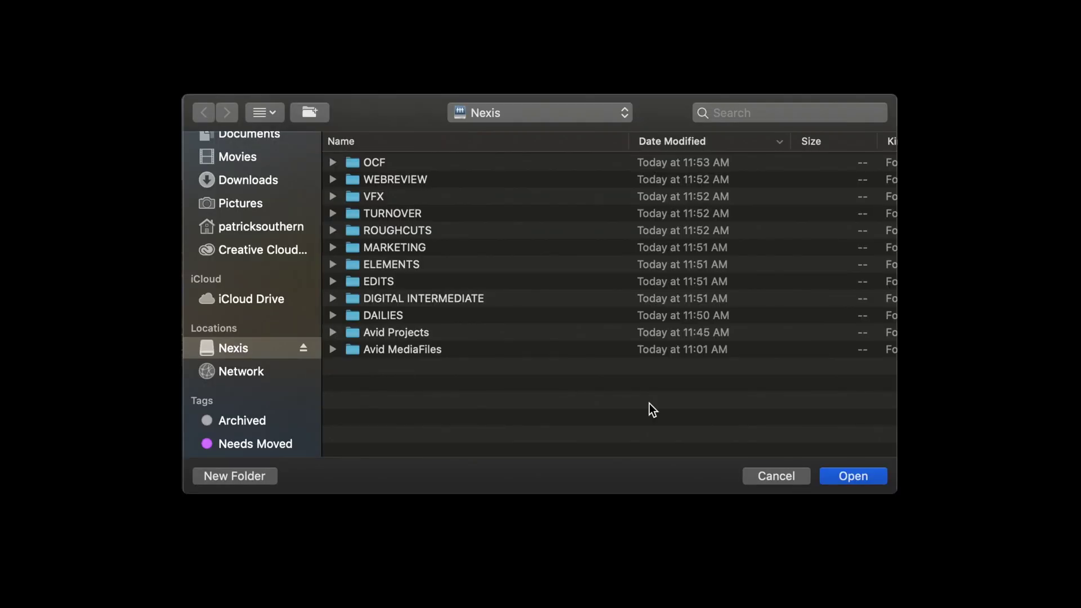
click(850, 474)
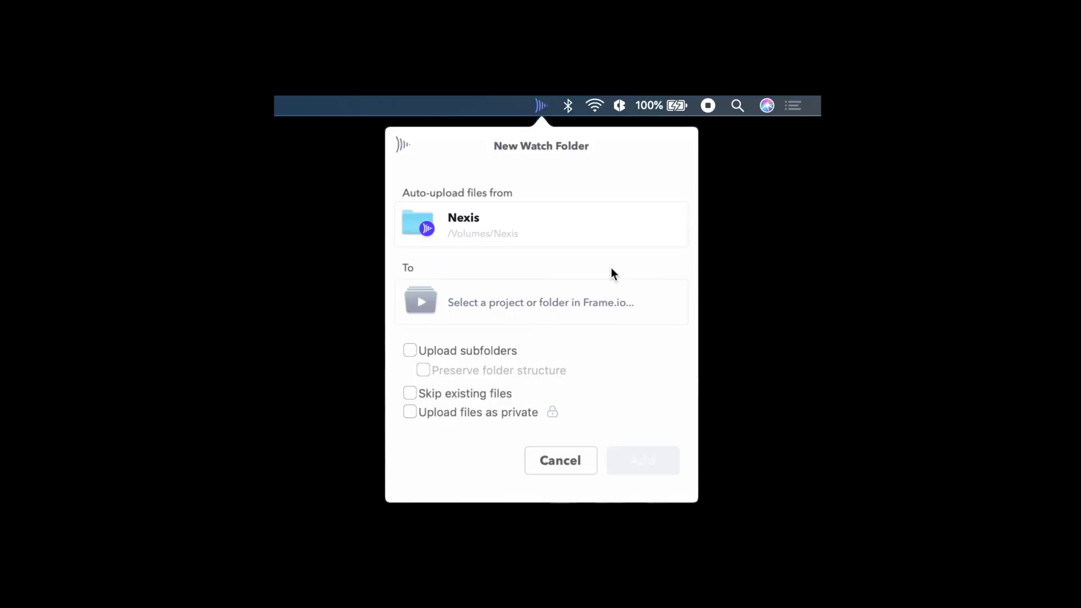
click(470, 353)
click(468, 371)
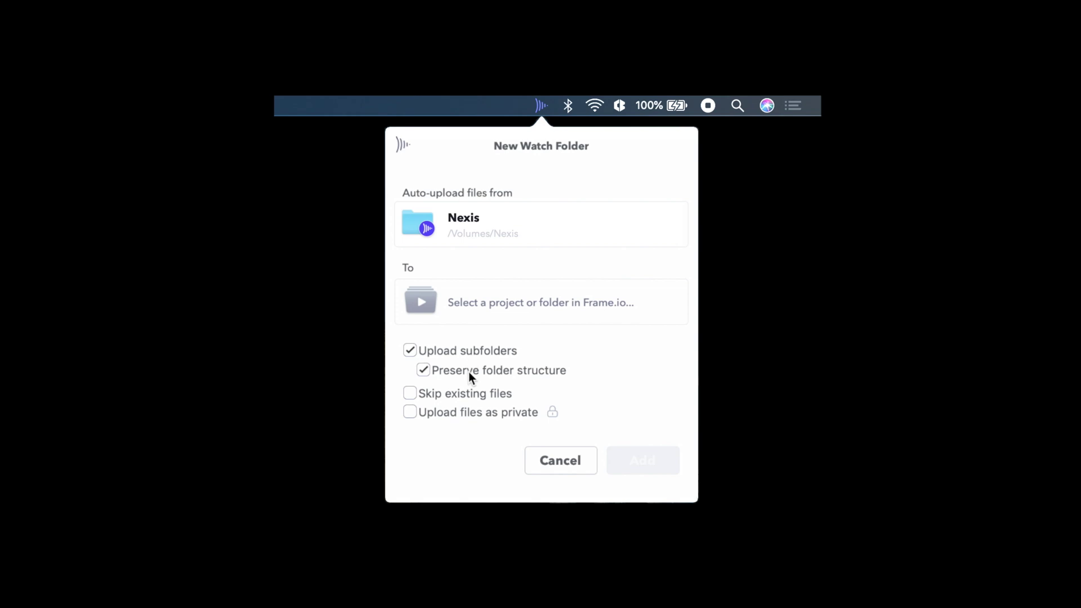
- Set the CREATIVE TEAM project as the upload destination and confirm
click(486, 307)
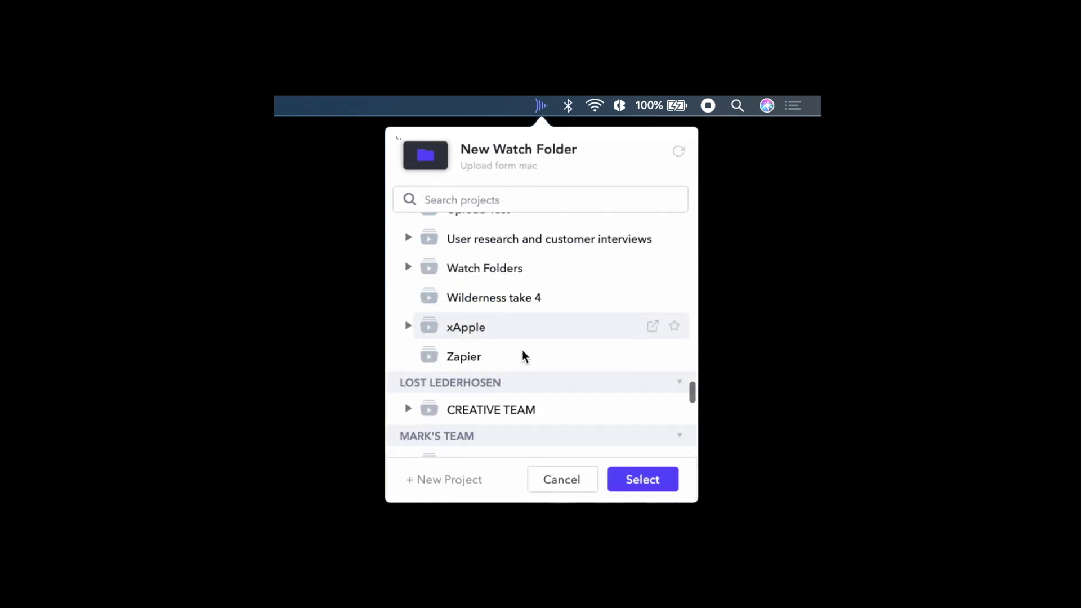
scroll(521, 350, down, 3)
click(514, 318)
click(408, 315)
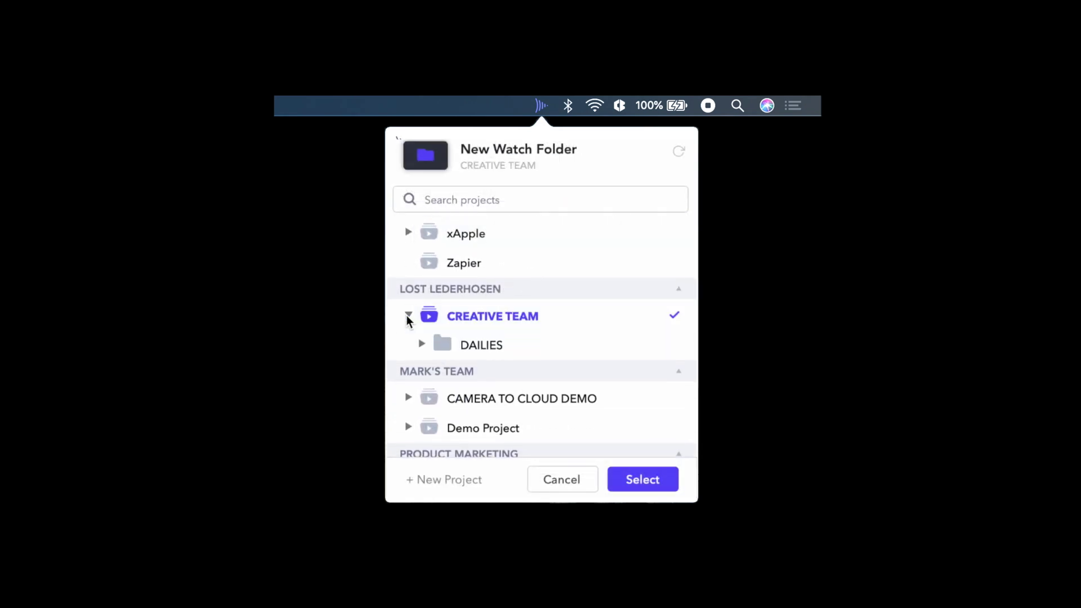
click(644, 482)
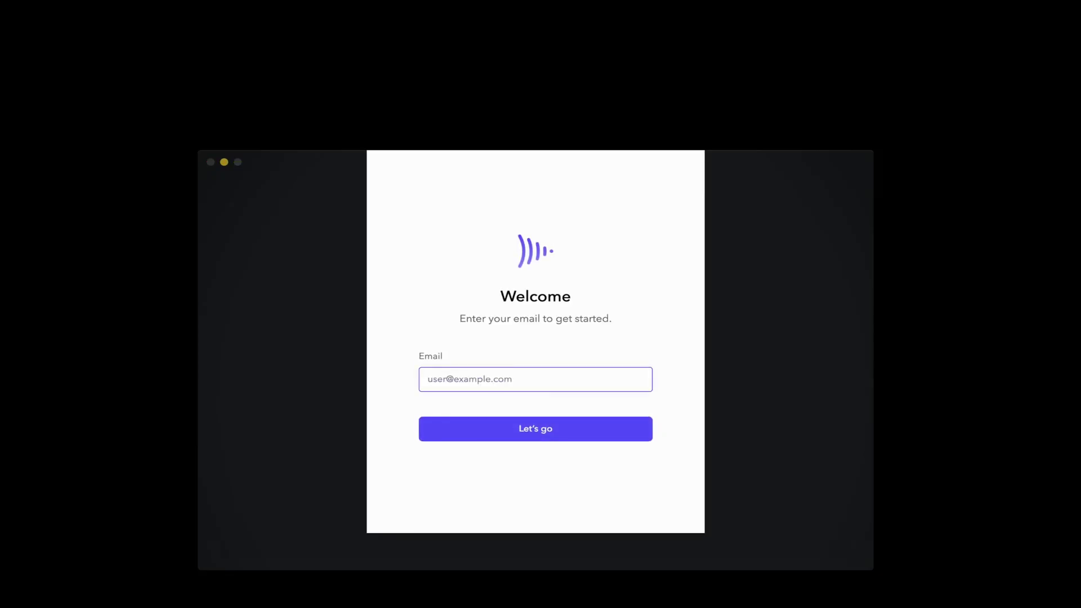
- Sign in and download HPA_HBA_Movie > DAILIES > Color_Corrected_Dailies onto the NEXIS drive
key(Return)
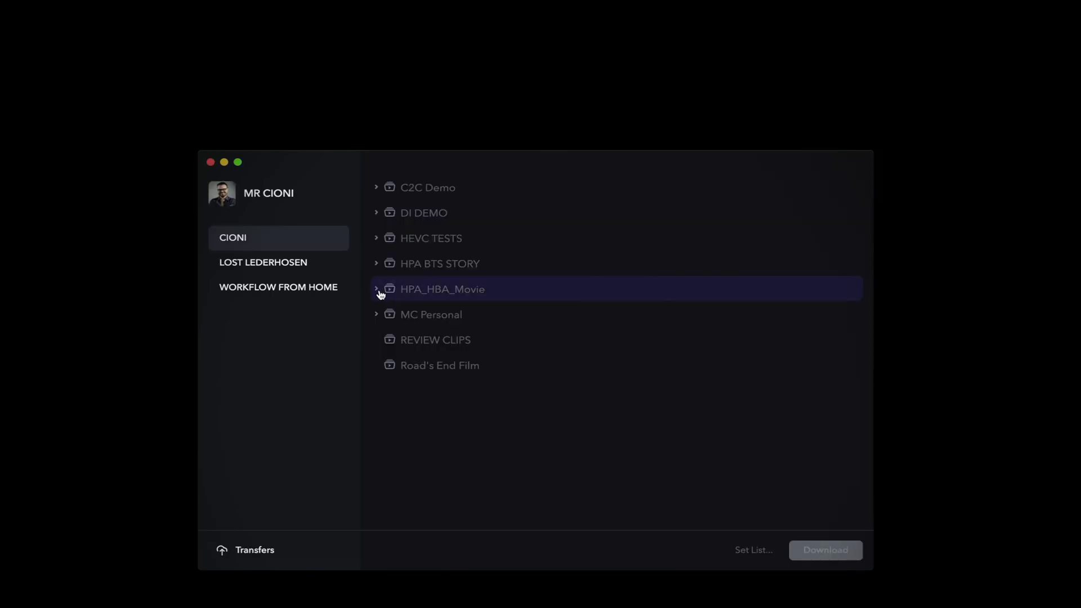
click(377, 290)
click(387, 340)
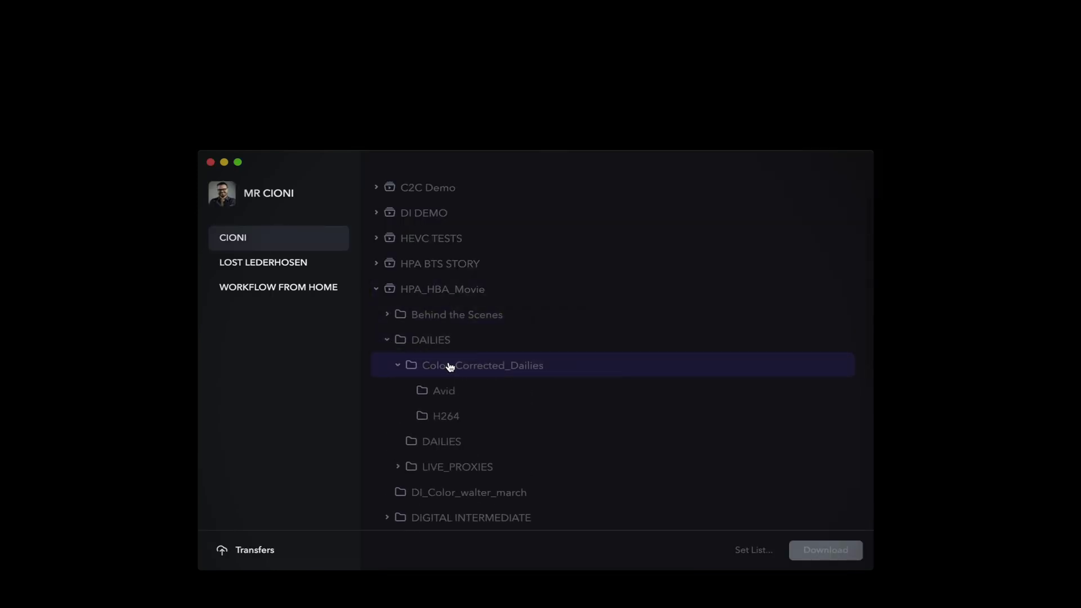
click(482, 367)
click(800, 550)
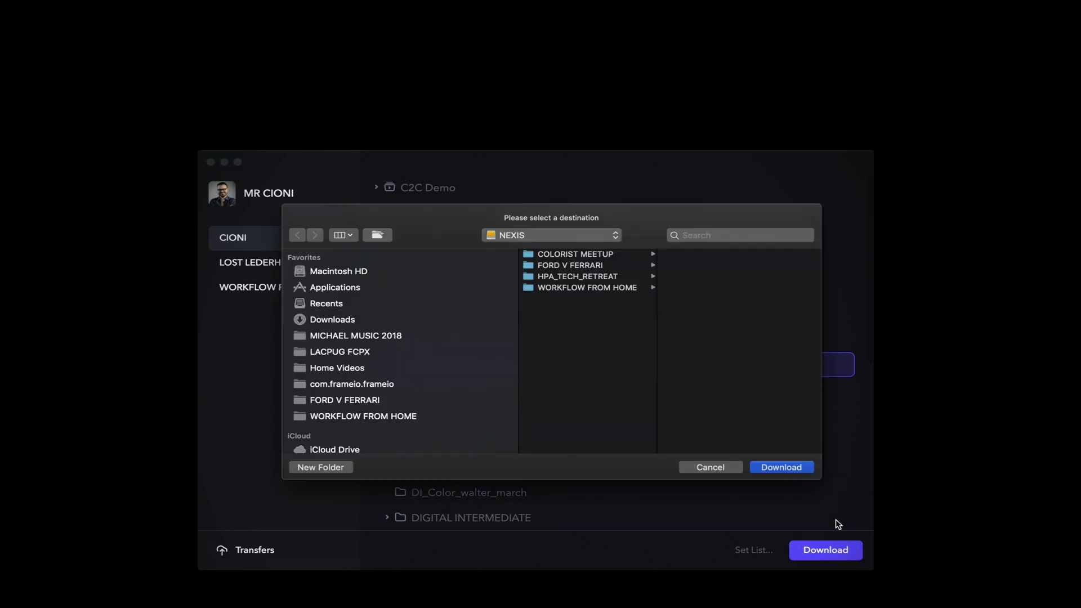
click(771, 468)
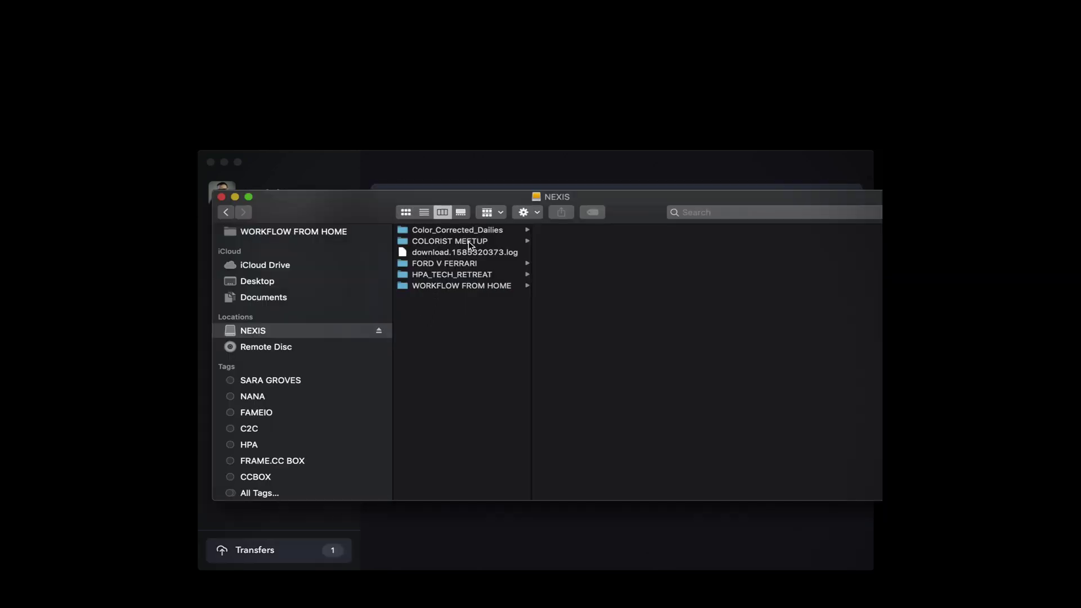
- Inspect the downloaded folder's Avid and H264 subfolders, then return to transfer progress
click(485, 230)
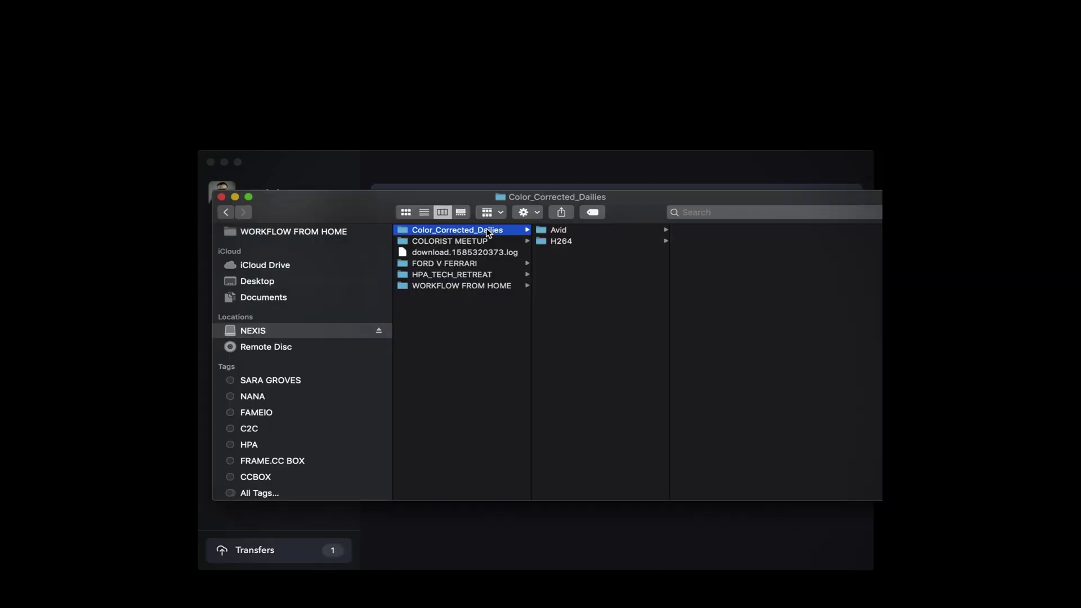
click(563, 230)
click(569, 240)
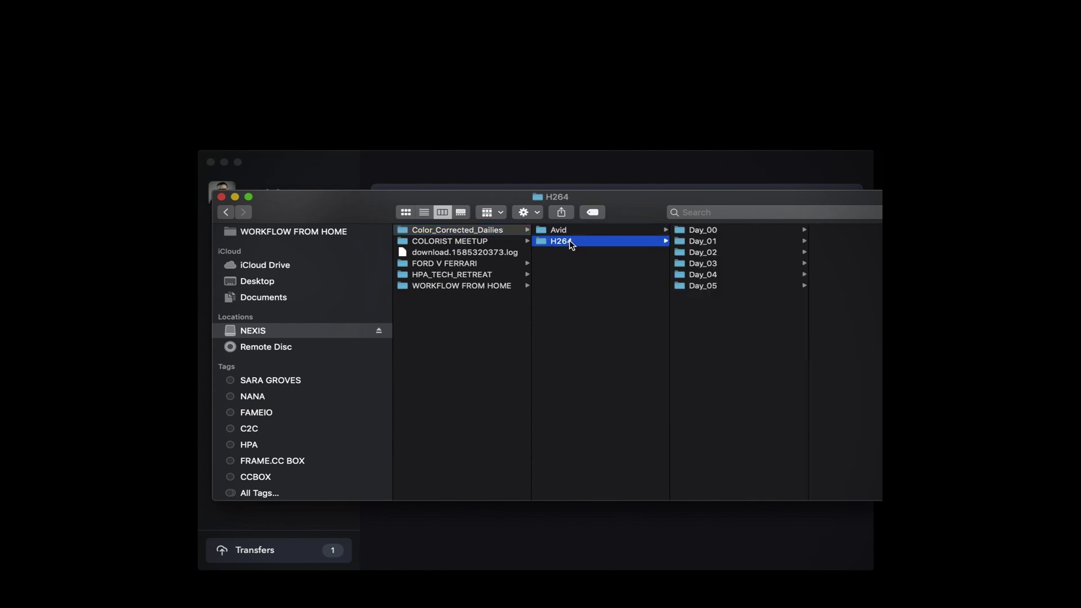
click(246, 551)
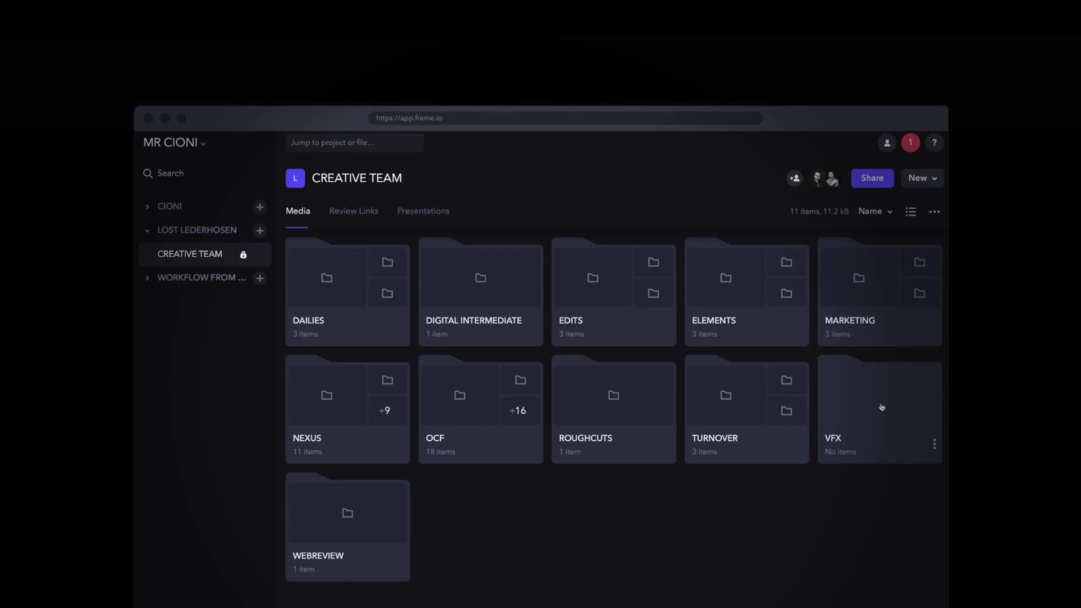
- Create a new folder named 03272020 inside the VFX folder
double_click(881, 407)
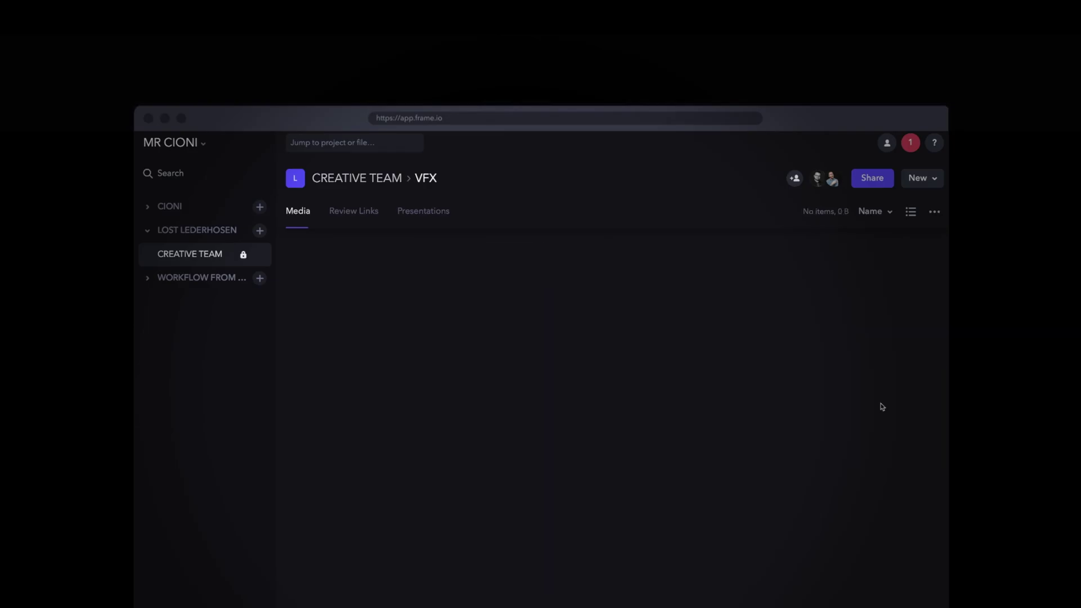
right_click(416, 320)
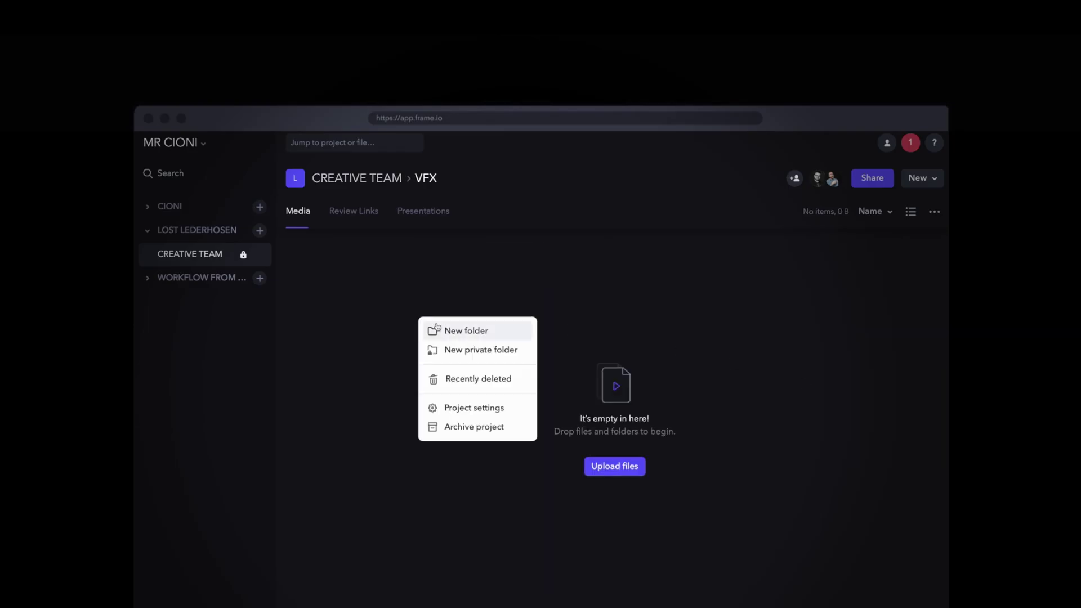
click(471, 332)
text(03272020)
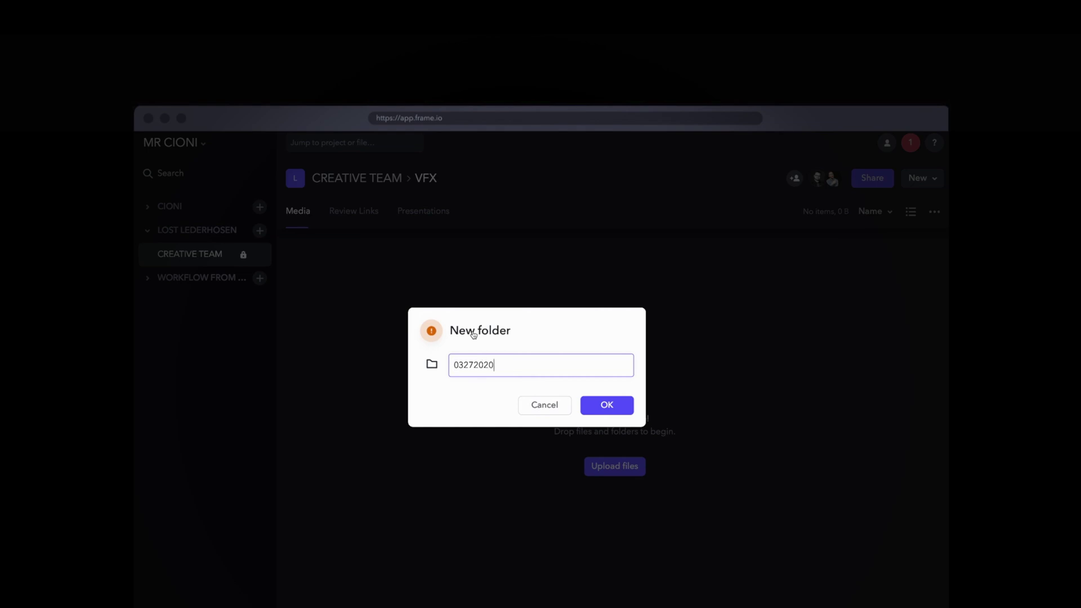
key(Return)
click(364, 179)
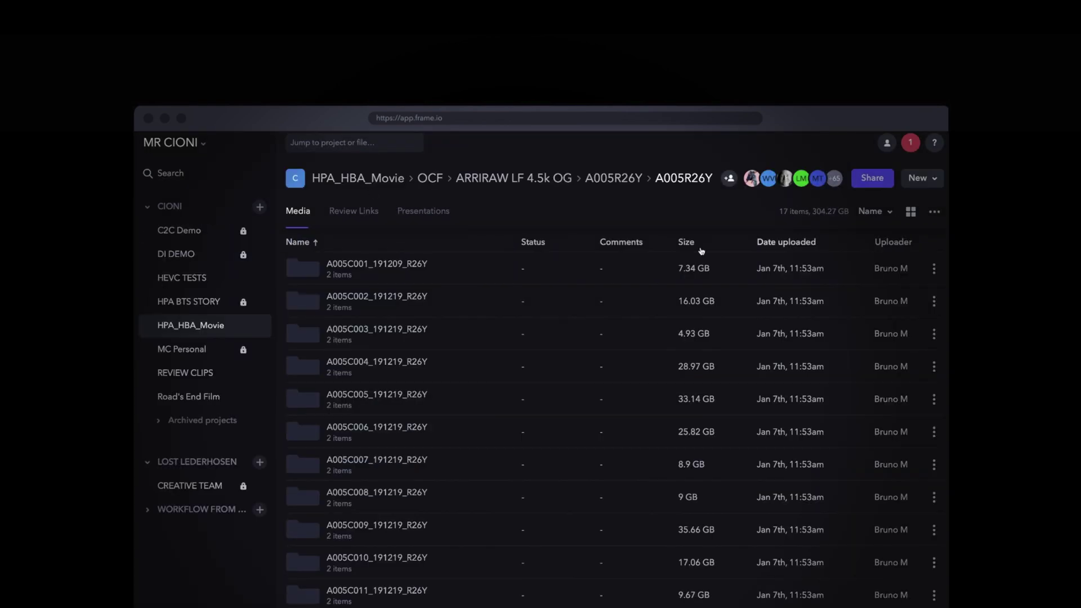
- Copy clip folders A005C003, A005C004 and A005C007 into CREATIVE TEAM > VFX > 03272020
click(359, 338)
super+click(383, 366)
super+click(392, 465)
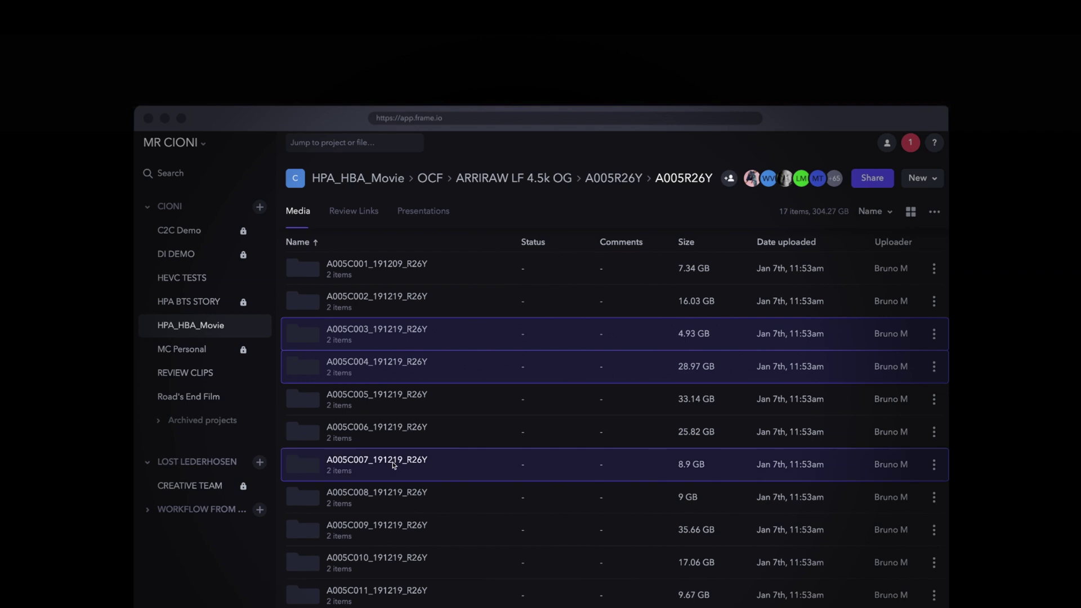
right_click(393, 465)
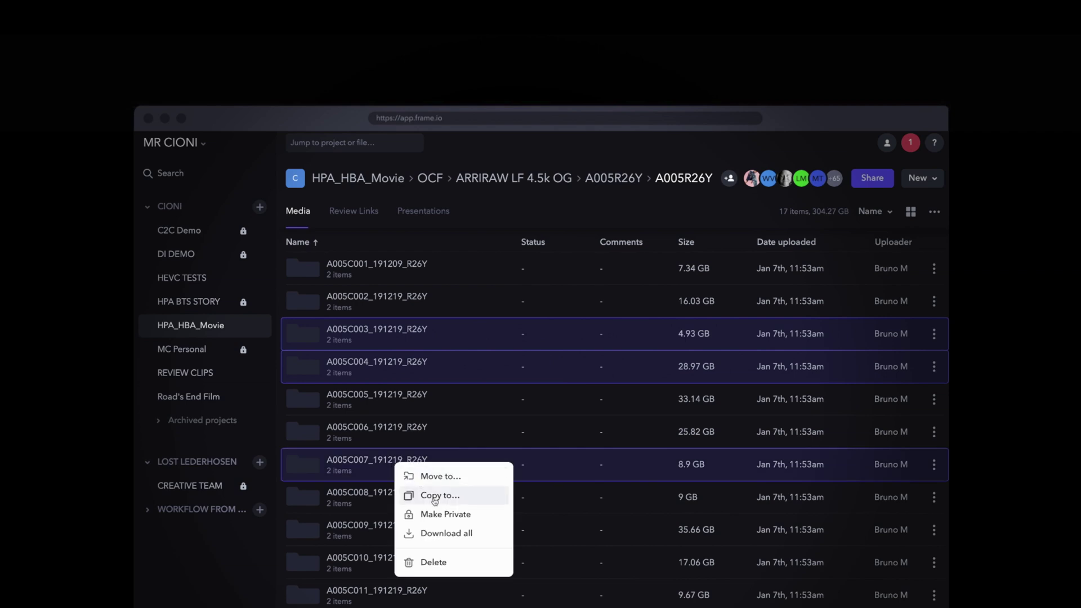
click(434, 501)
click(378, 340)
scroll(394, 372, down, 5)
click(394, 396)
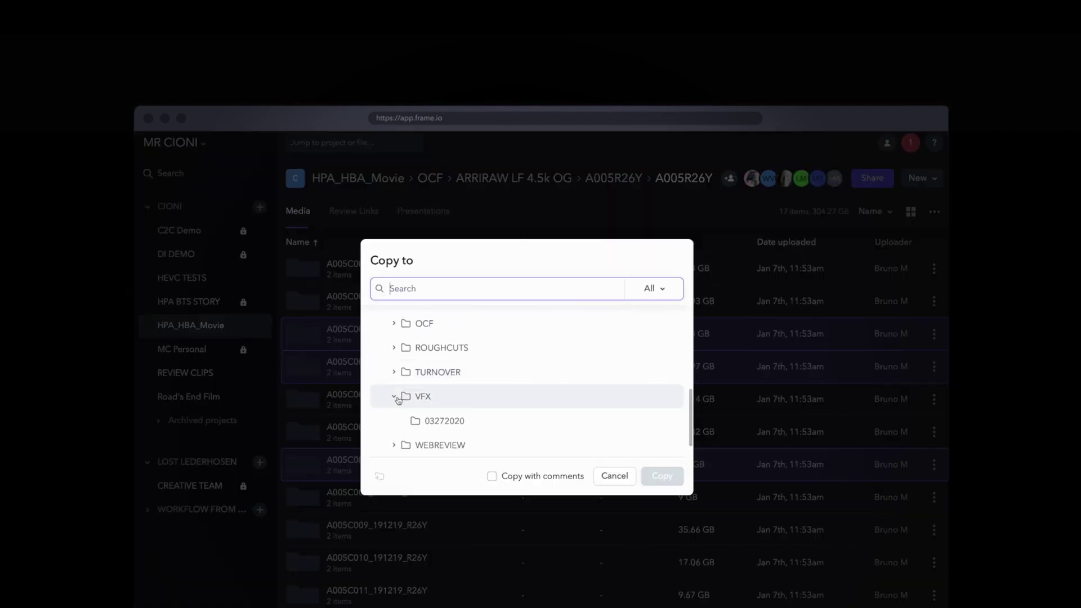
click(445, 421)
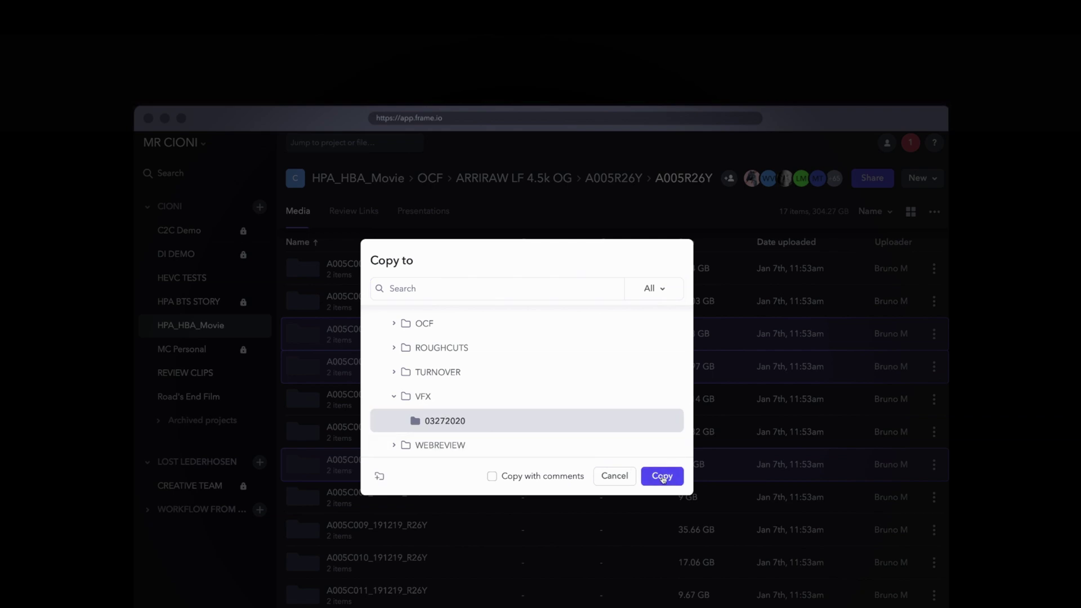
click(662, 476)
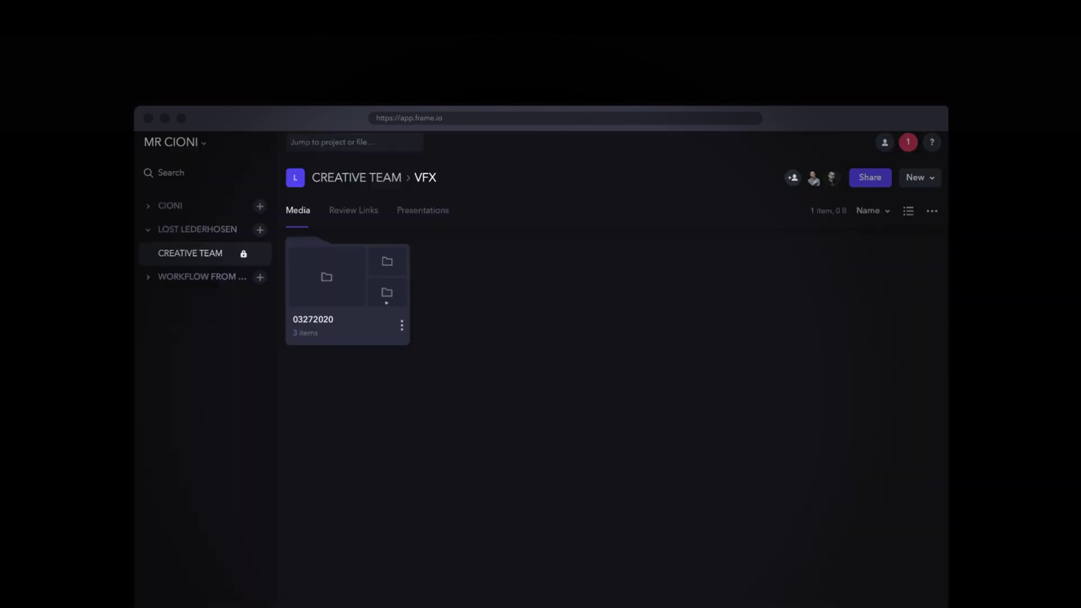
- Share 03272020 as a review link with downloads allowed, adding the vendor's e-mail as recipient
right_click(386, 303)
mouse_move(494, 314)
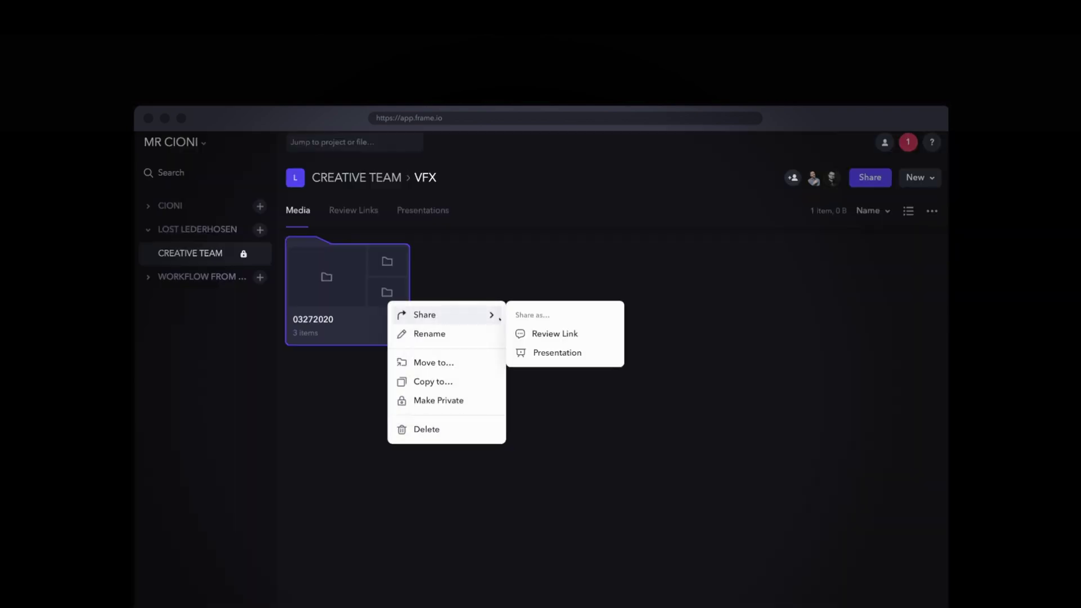
click(592, 335)
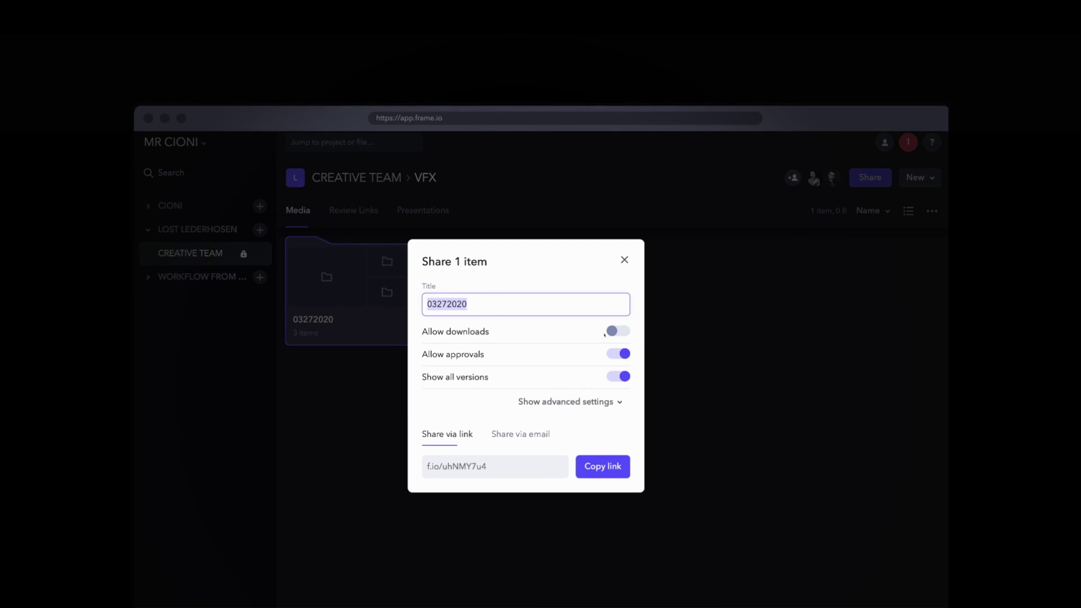
click(617, 330)
click(520, 434)
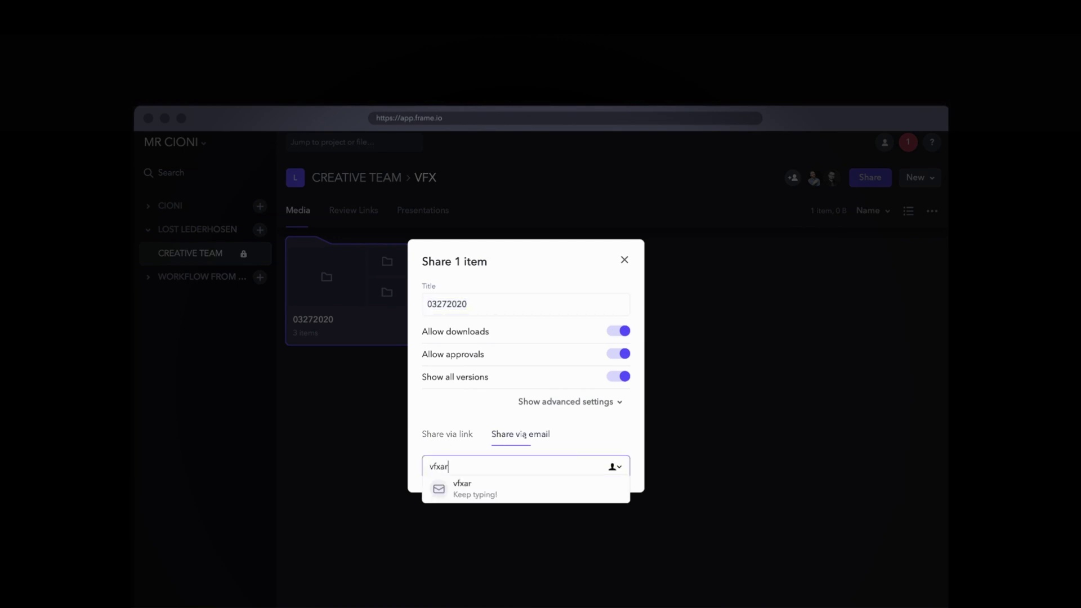
key(Return)
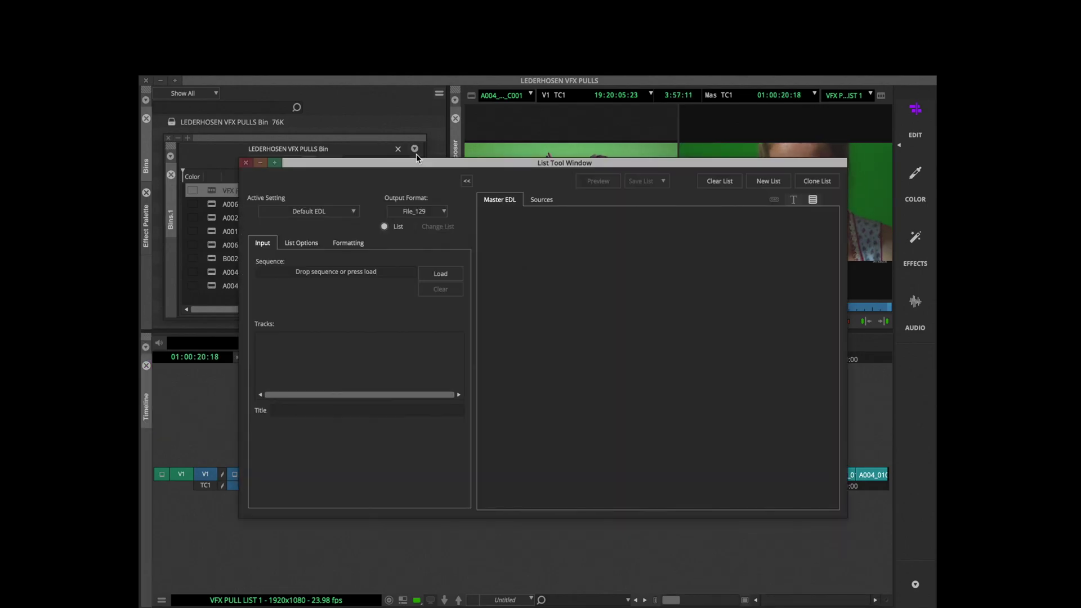
- Load VFX PULL LIST 1 in List Tool, preview the EDL, and save it as one file in VFX PULL LIST
click(437, 276)
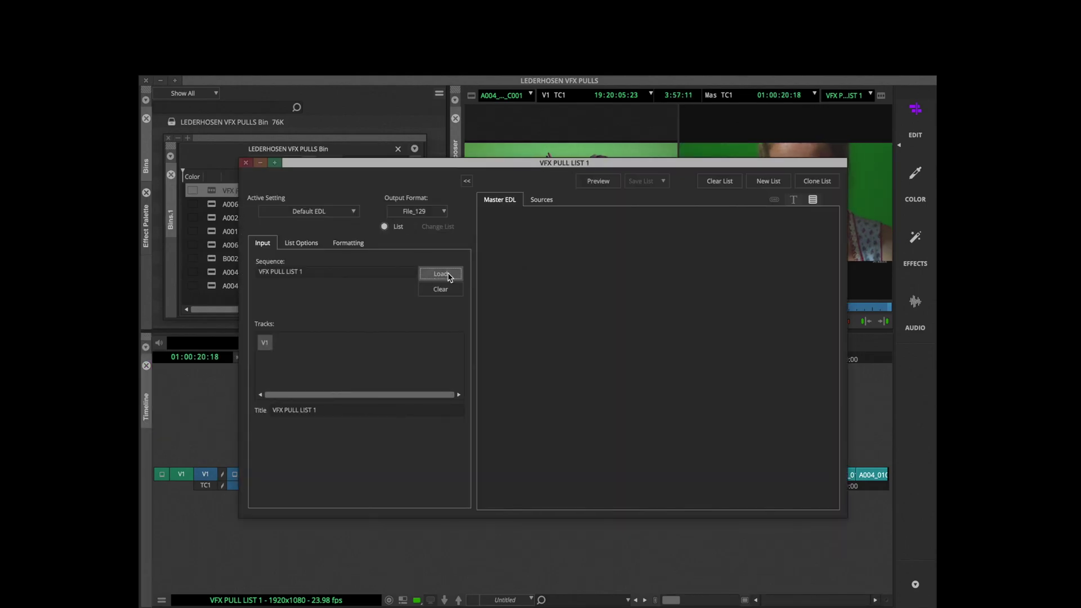
click(594, 180)
scroll(580, 226, left, 5)
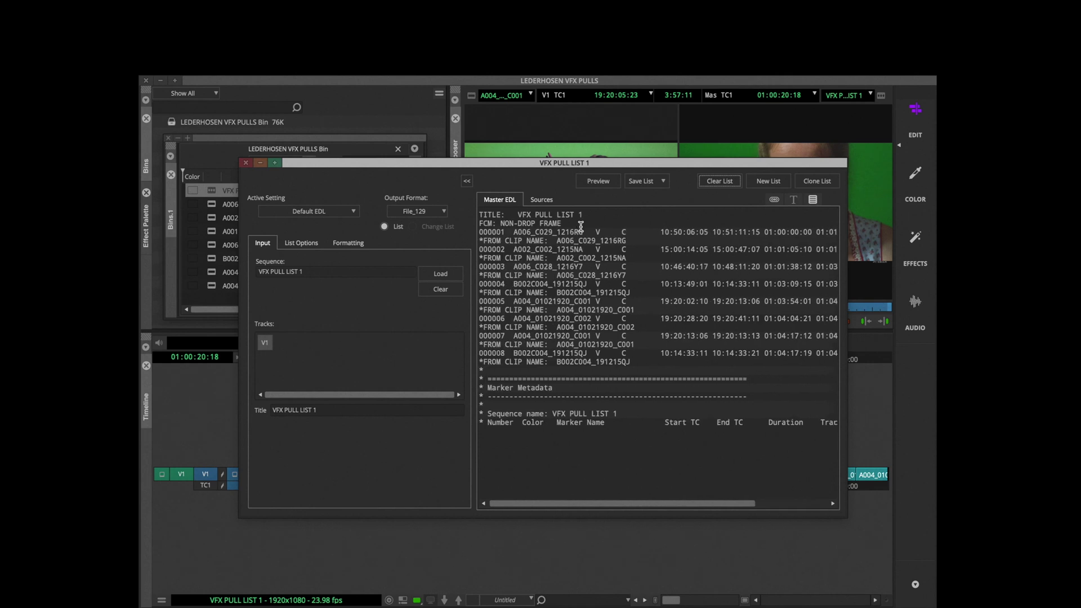
click(642, 181)
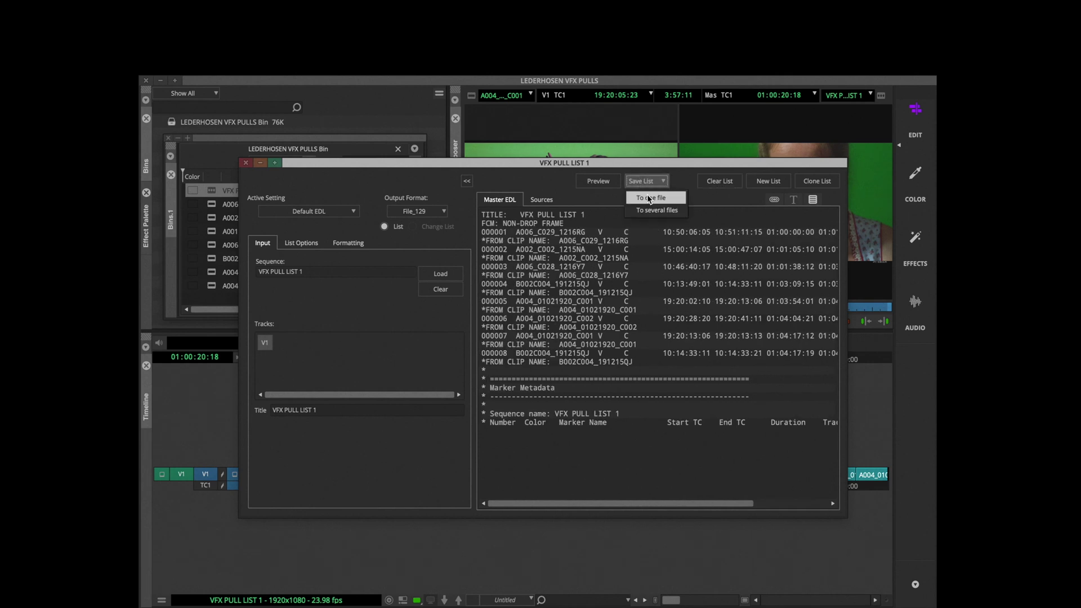
click(653, 209)
click(388, 348)
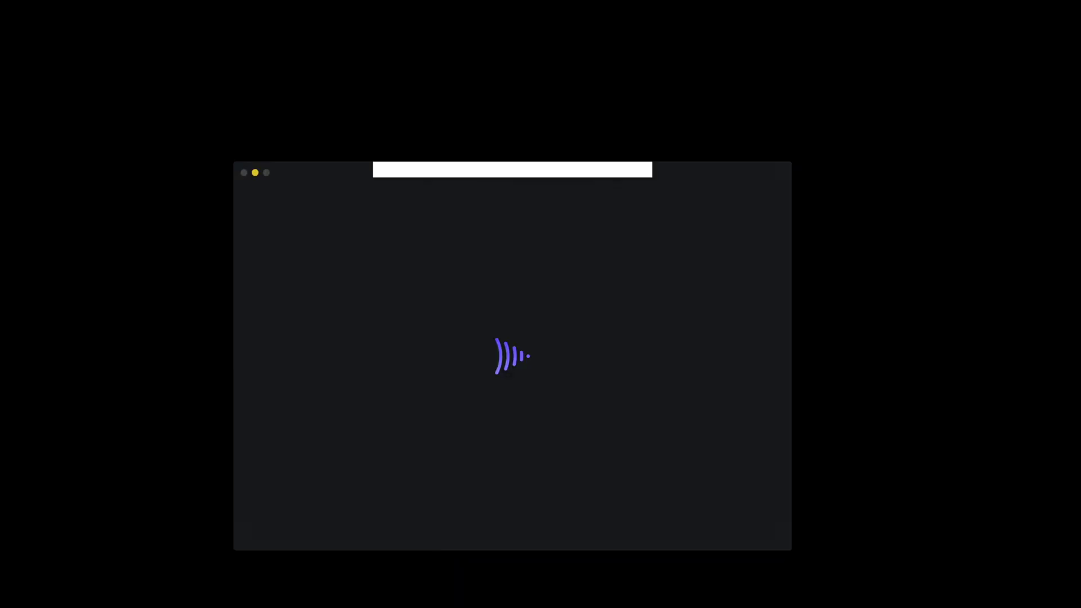
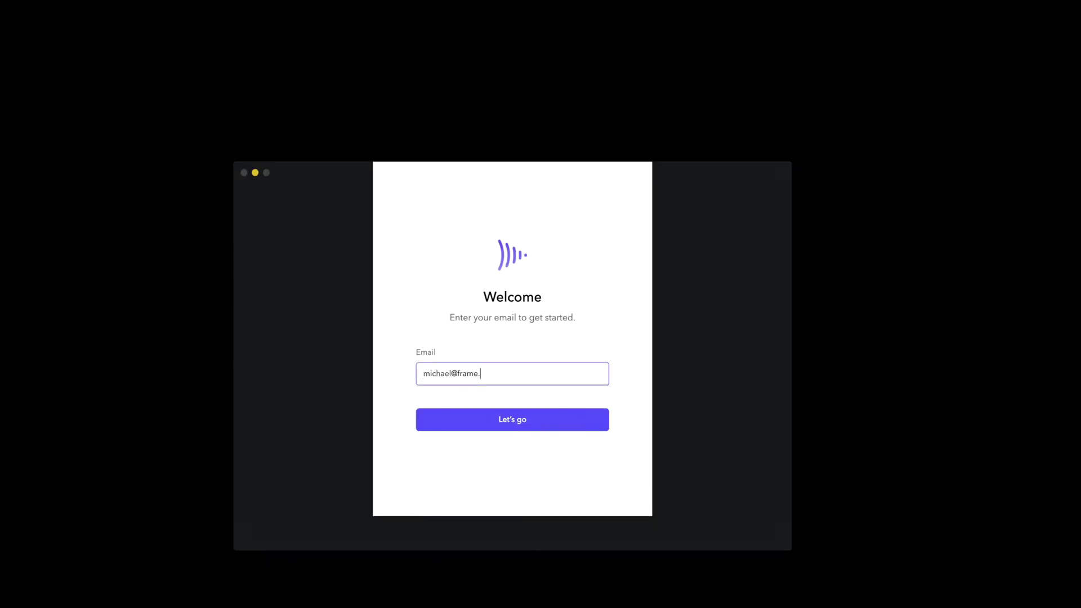
- Sign in with the account e-mail and load VFX PULL LIST 1.edl as the download list
key(Return)
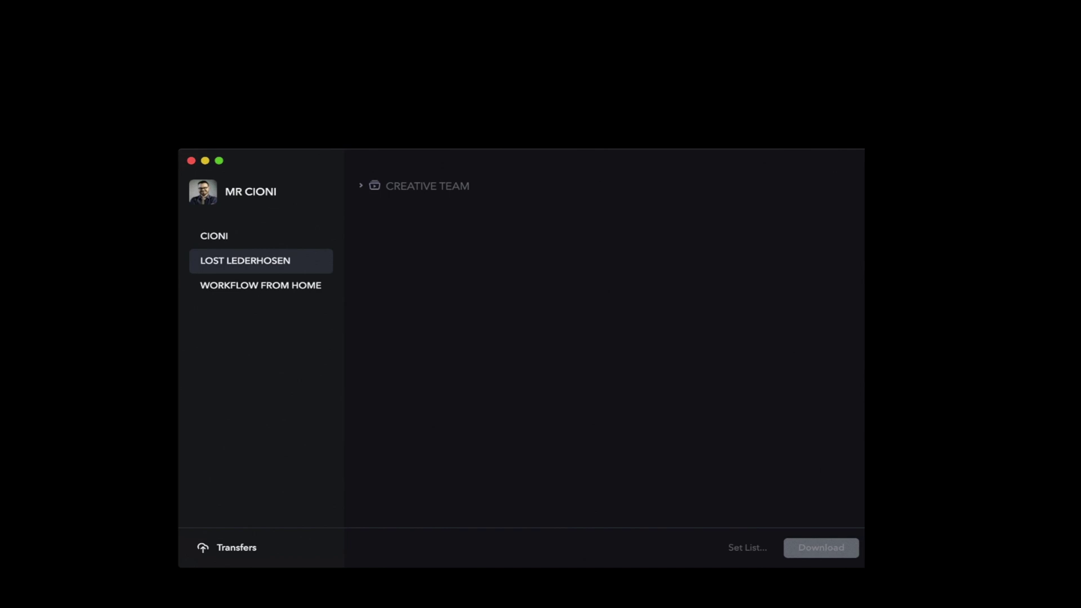
click(746, 548)
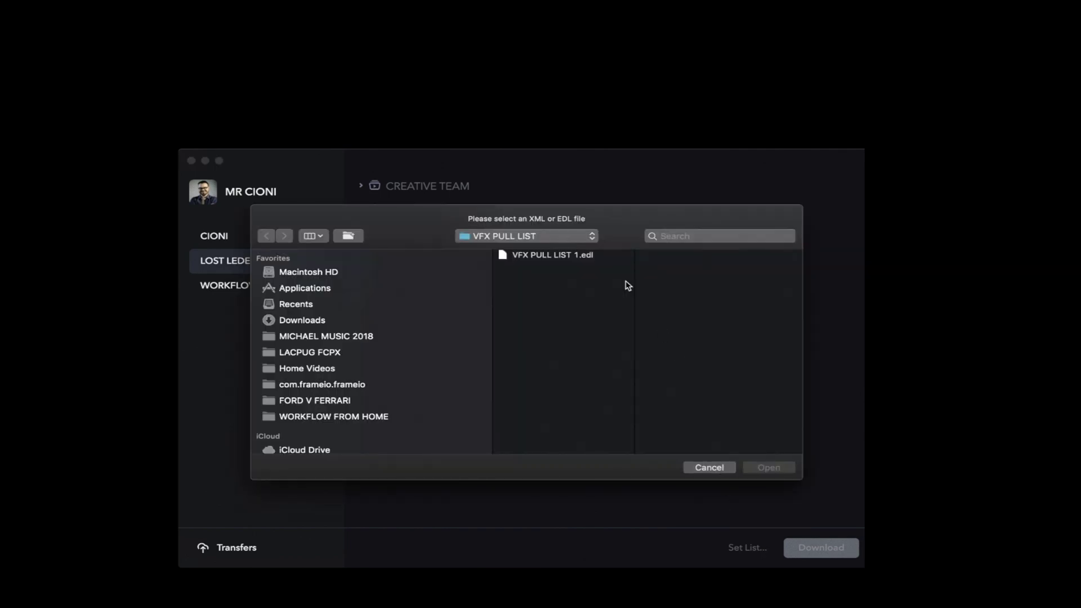
click(605, 258)
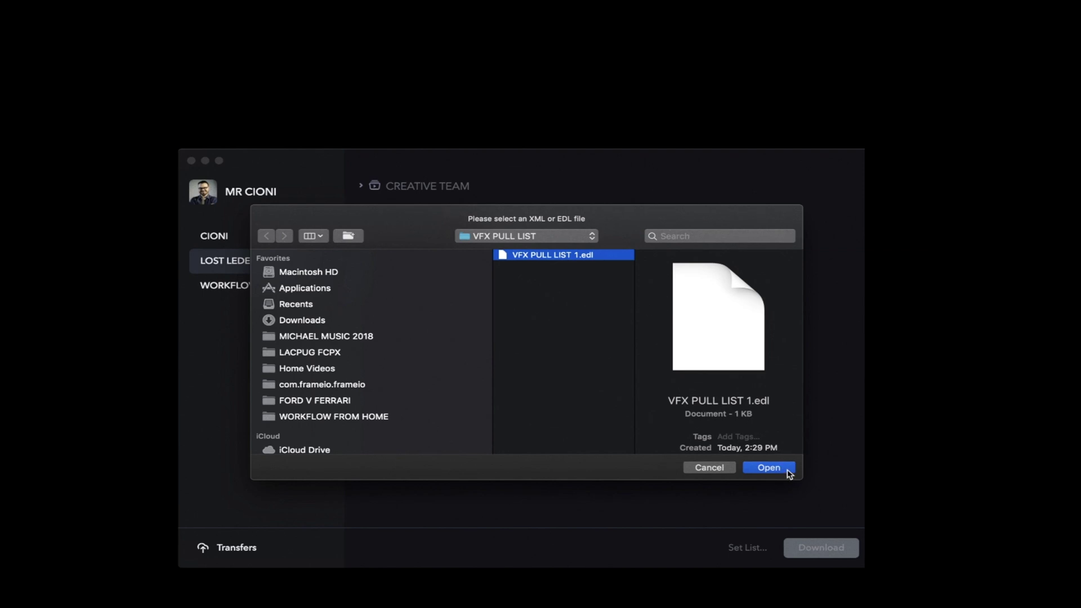
click(788, 470)
- Download the EDL's clips from CREATIVE TEAM > OCF and watch the transfer progress
click(361, 186)
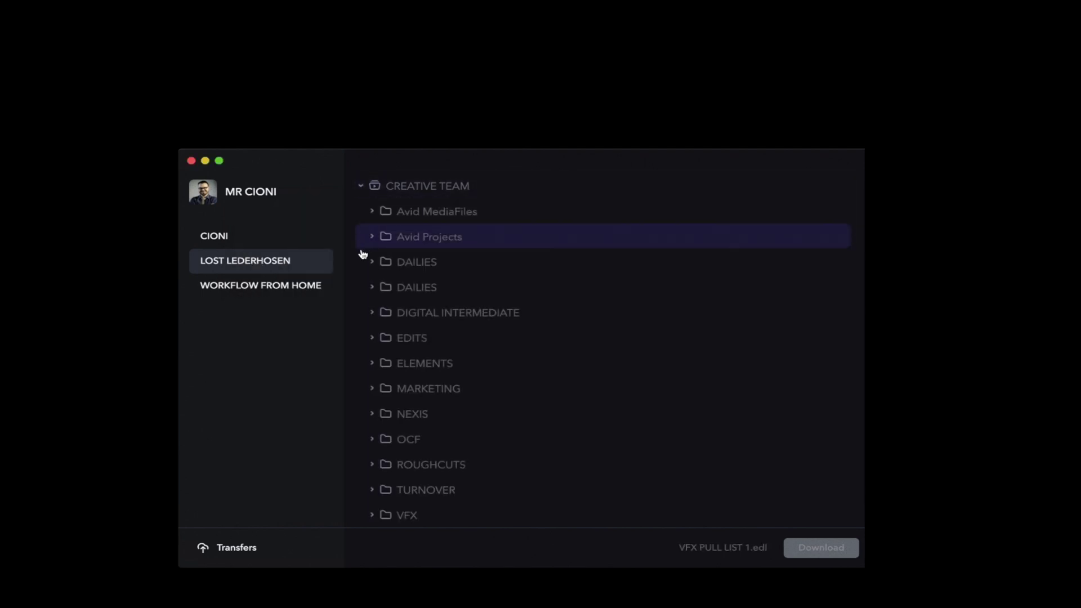
click(370, 441)
click(394, 443)
scroll(411, 442, down, 4)
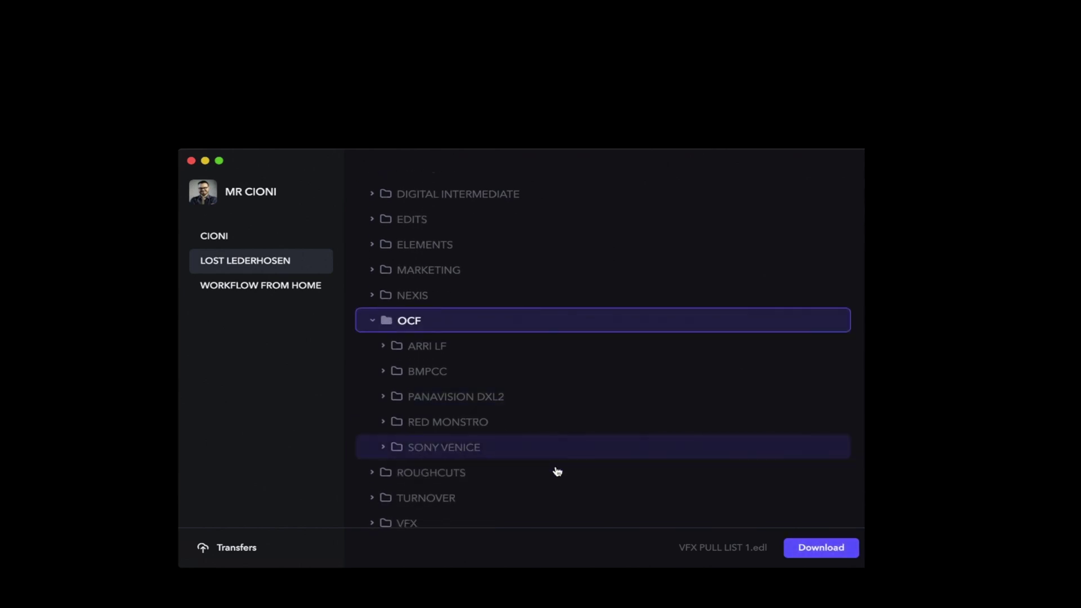
click(838, 548)
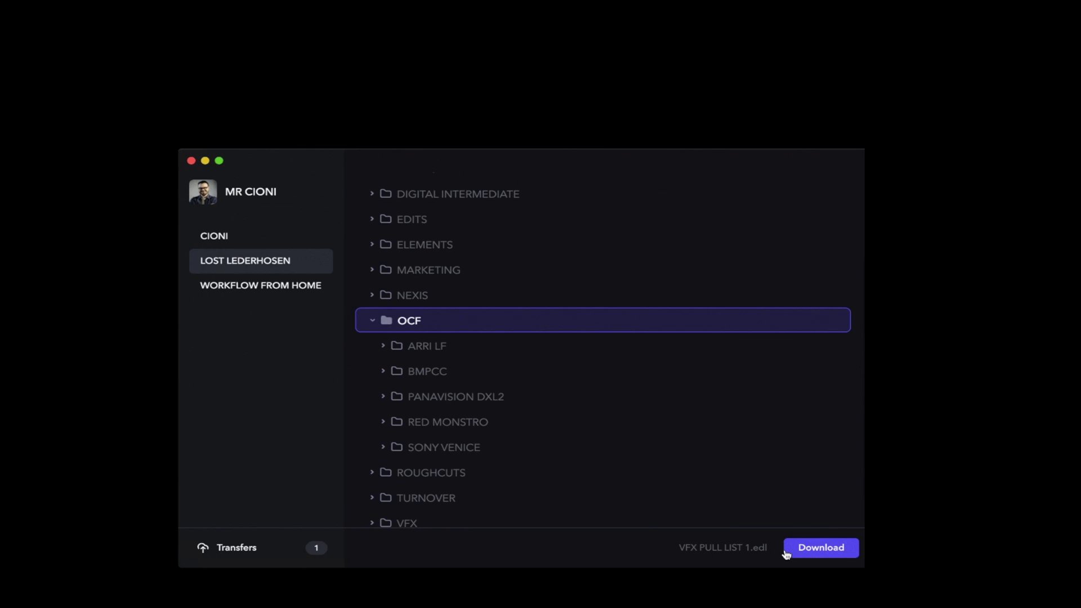
click(236, 547)
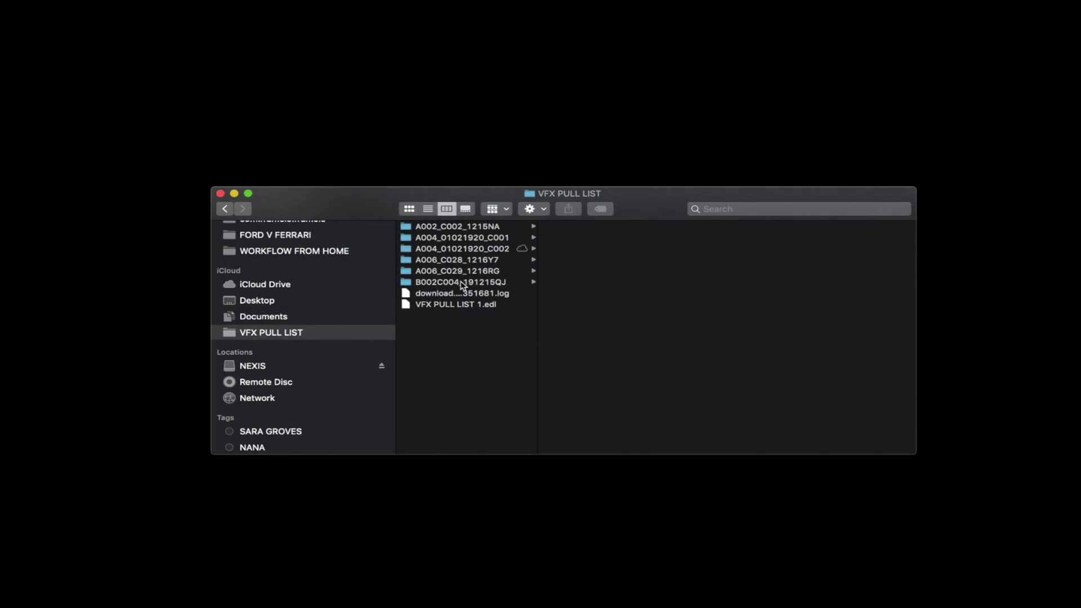
- Open the download .log file beside the clip folders in VFX PULL LIST
double_click(501, 293)
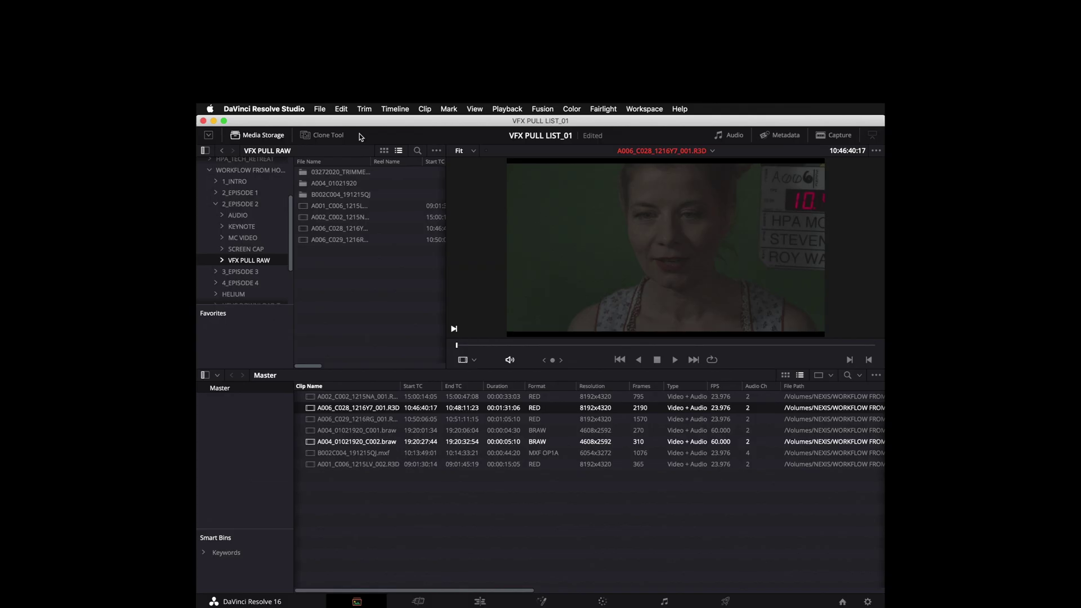
- Import VFX PULL LIST 1.edl as a timeline via Import AAF, EDL, XML
click(319, 109)
click(457, 227)
click(617, 299)
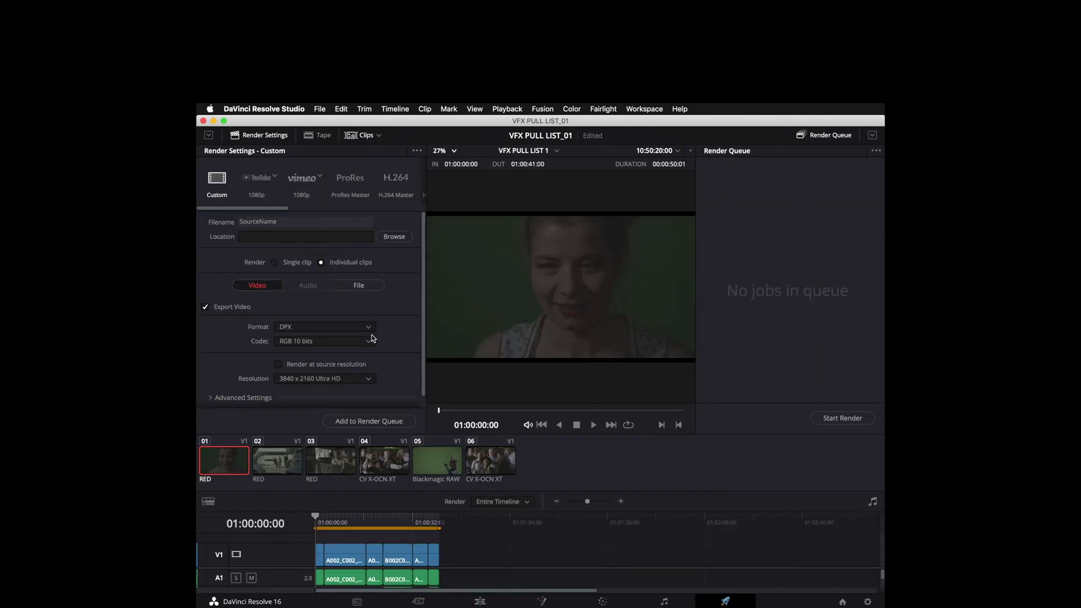
- Render the timeline as EXR into 2_EPISODE 2 > VFX PULL RAW, and upload COLOR_AND_REF to Frame.io
click(368, 328)
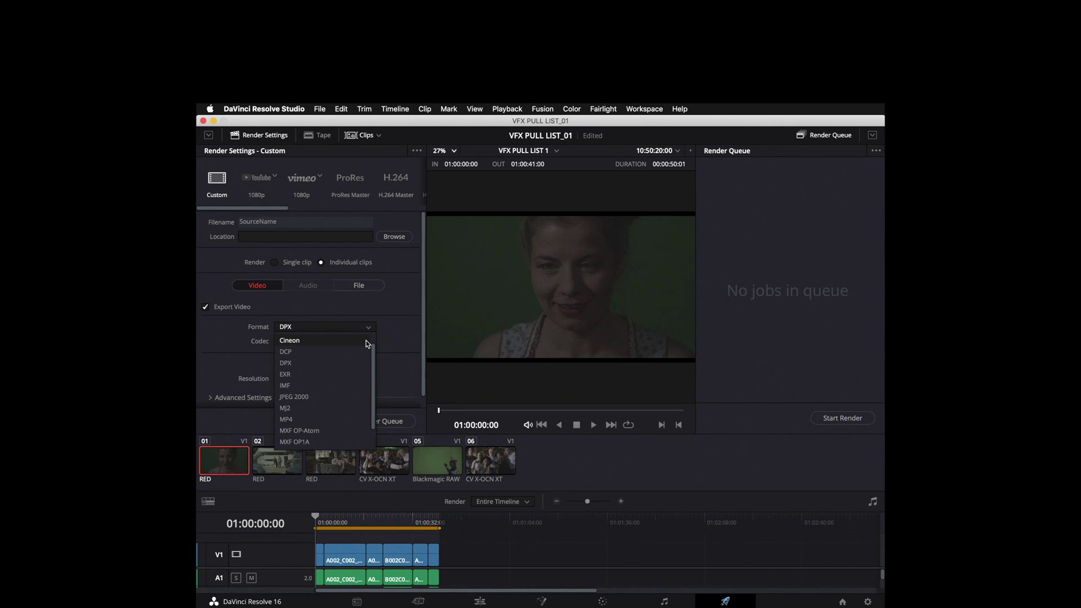
click(361, 374)
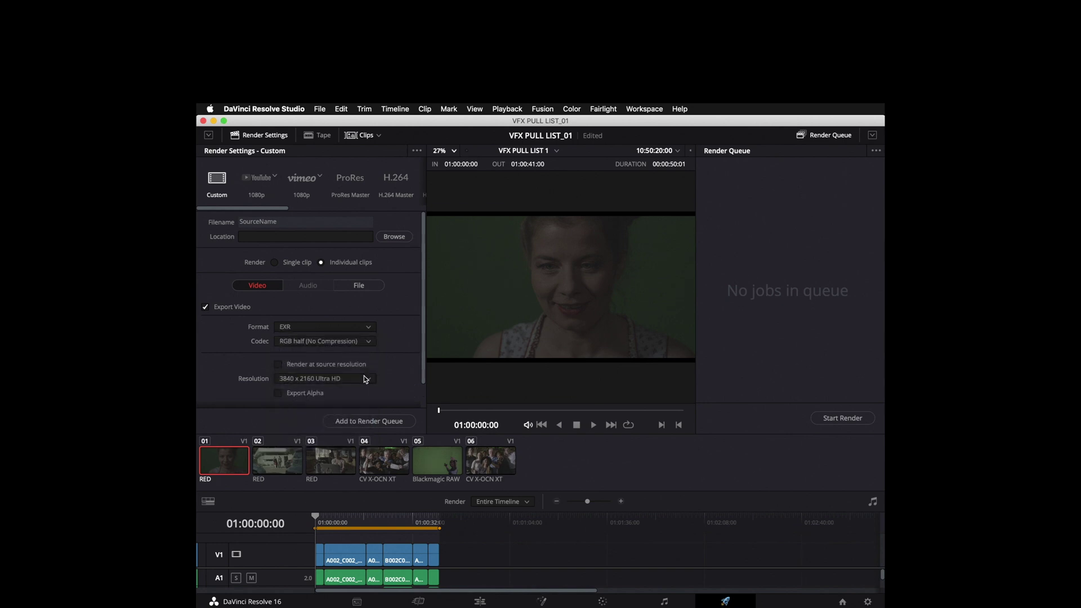
click(388, 236)
click(461, 330)
scroll(462, 355, down, 2)
click(495, 372)
click(667, 479)
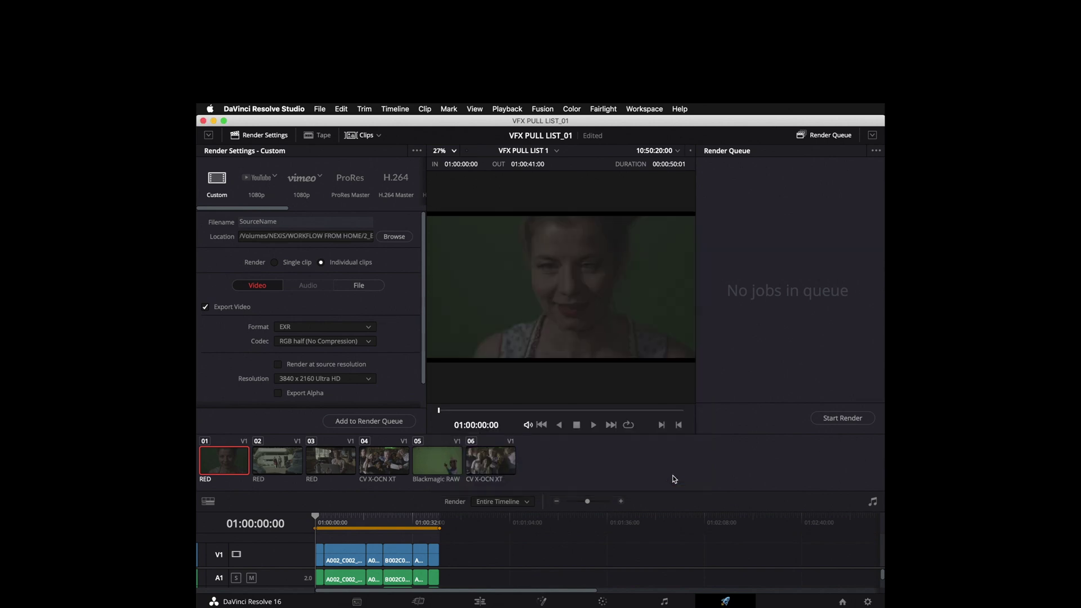
click(368, 421)
click(872, 420)
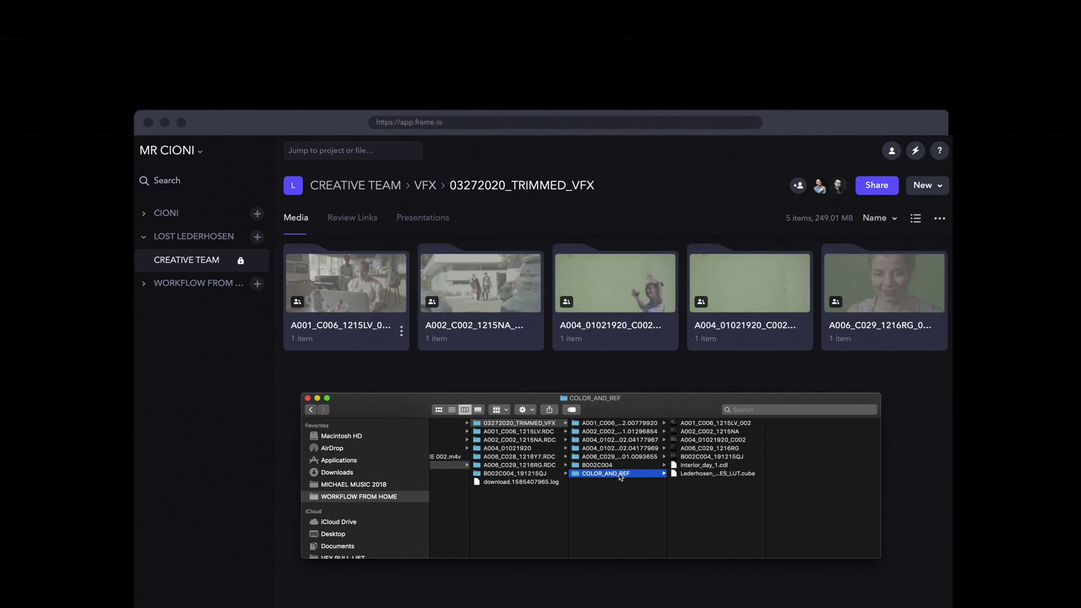
drag(632, 472, 617, 412)
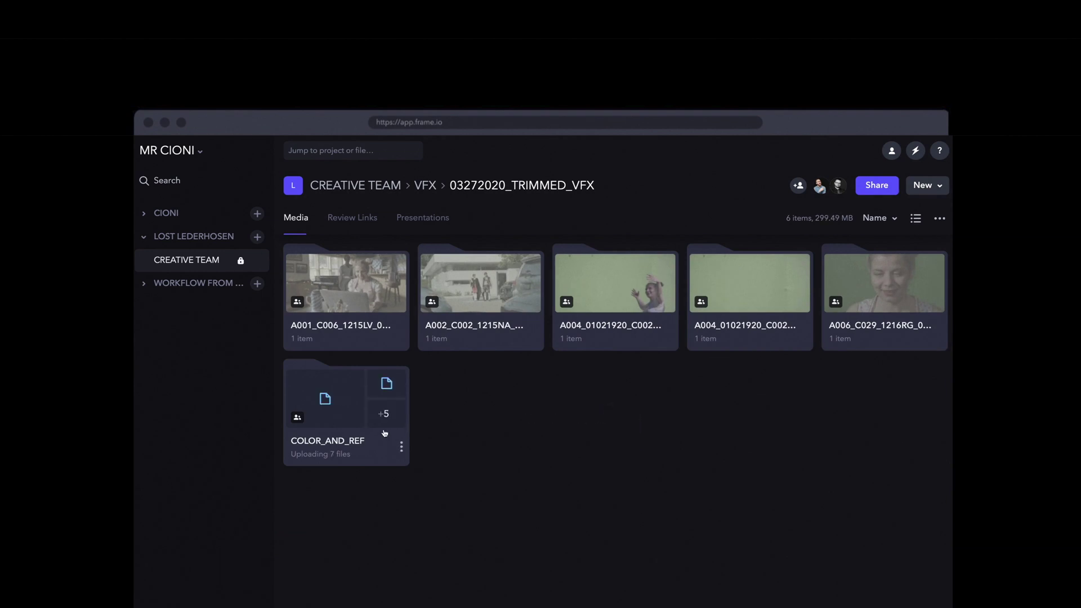
- Check COLOR_AND_REF's 7 files, then e-mail 03272020_TRIMMED_VFX's review link to the vendor's address
click(384, 432)
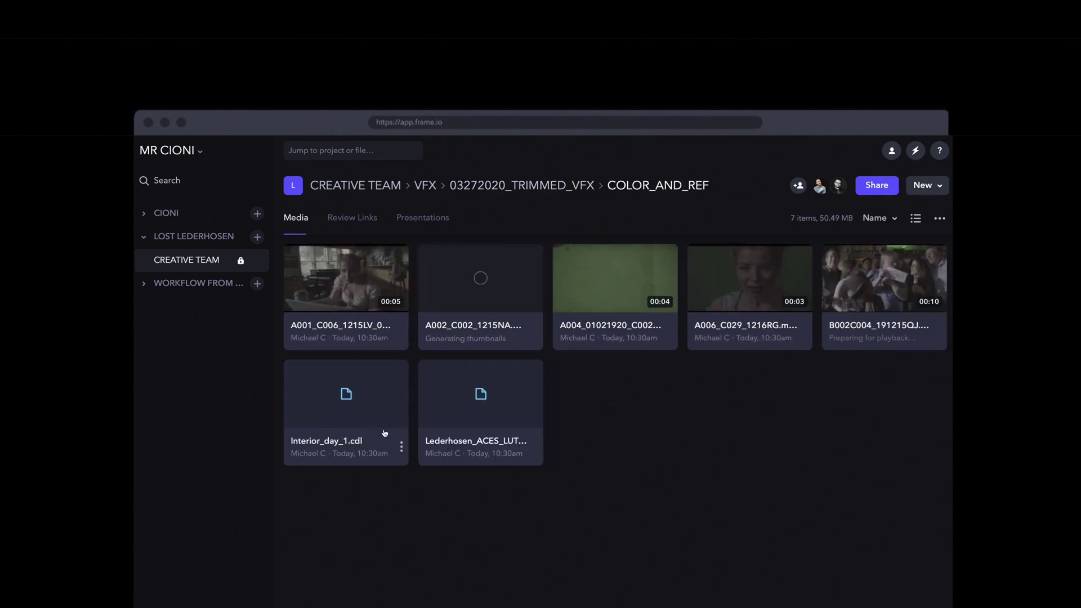
click(428, 187)
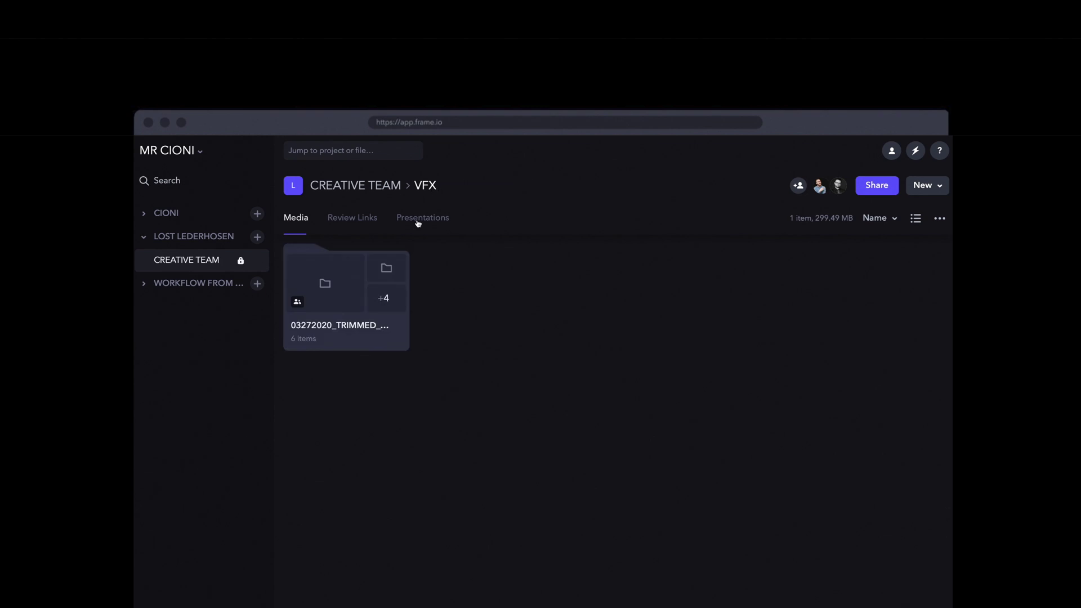
right_click(391, 332)
mouse_move(430, 340)
click(579, 360)
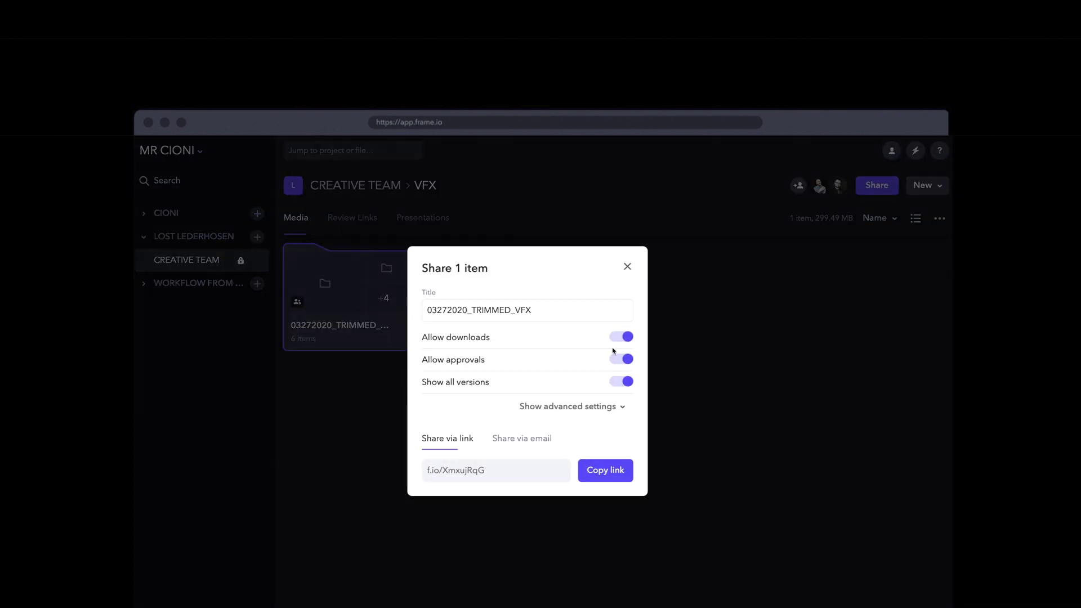
click(535, 439)
key(Return)
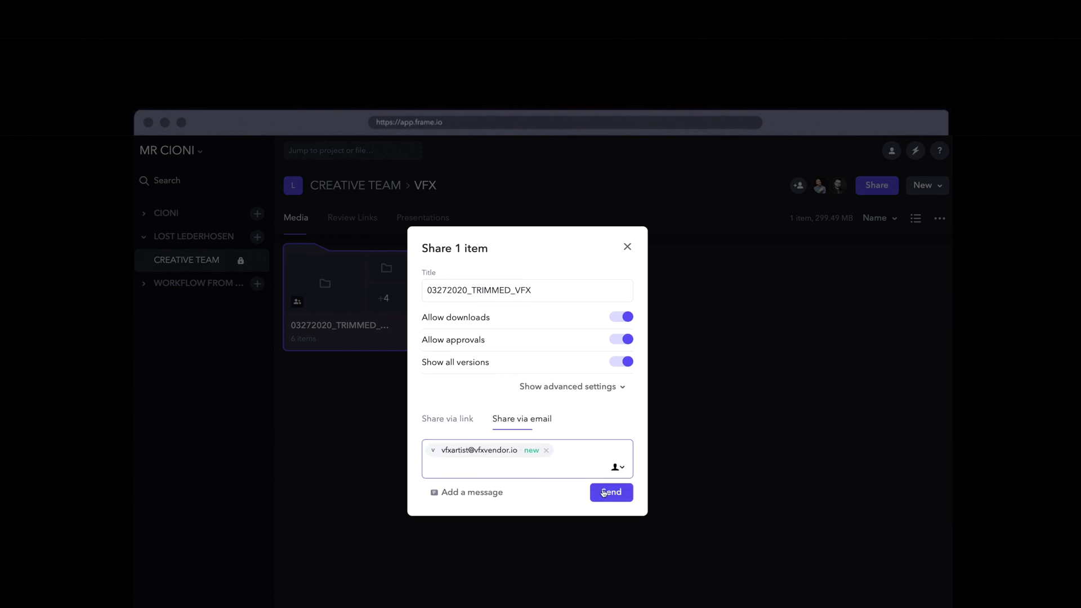